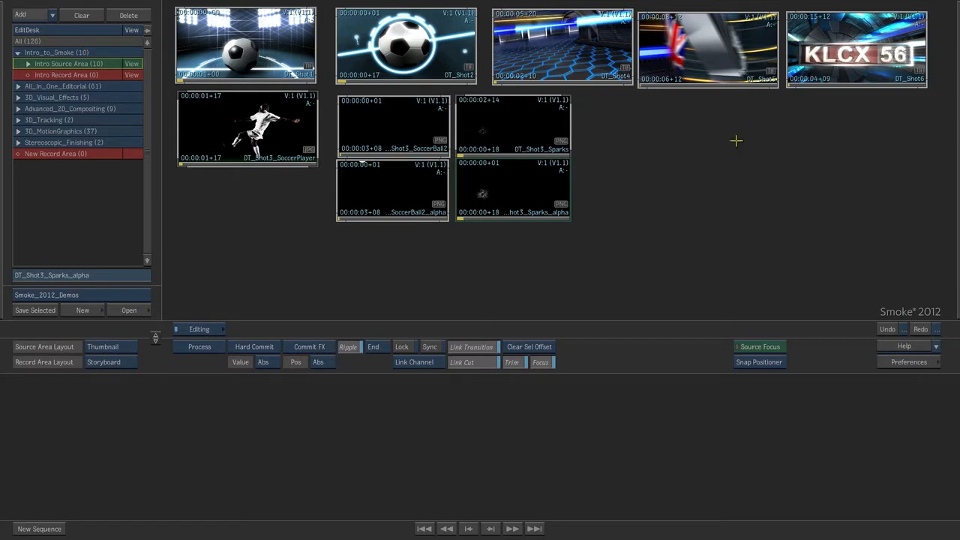
- View the Keying_Compositing clips in the All_In_One_Editorial group, then return to the Intro Source Area and collapse that group
{"action": "left_click", "coordinate": [17, 86]}
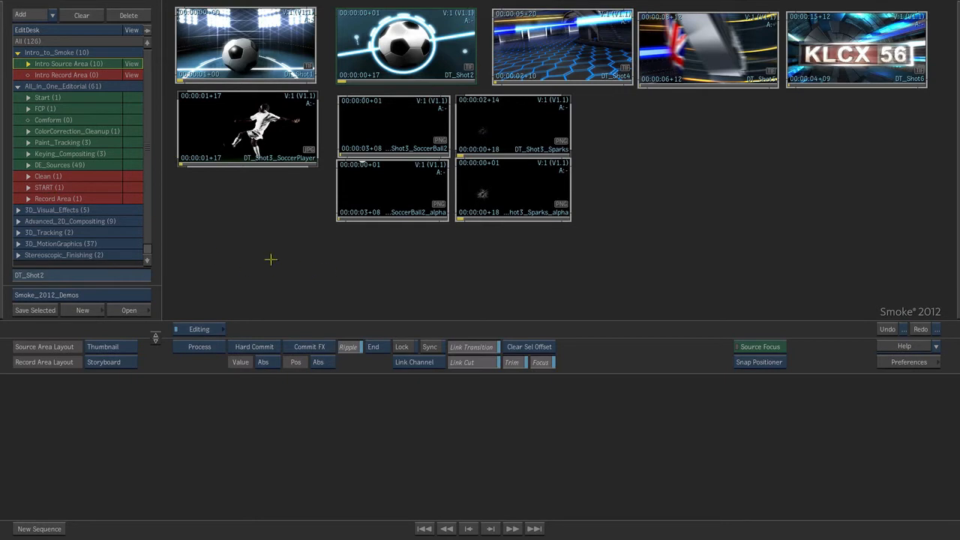
{"action": "left_click", "coordinate": [132, 154]}
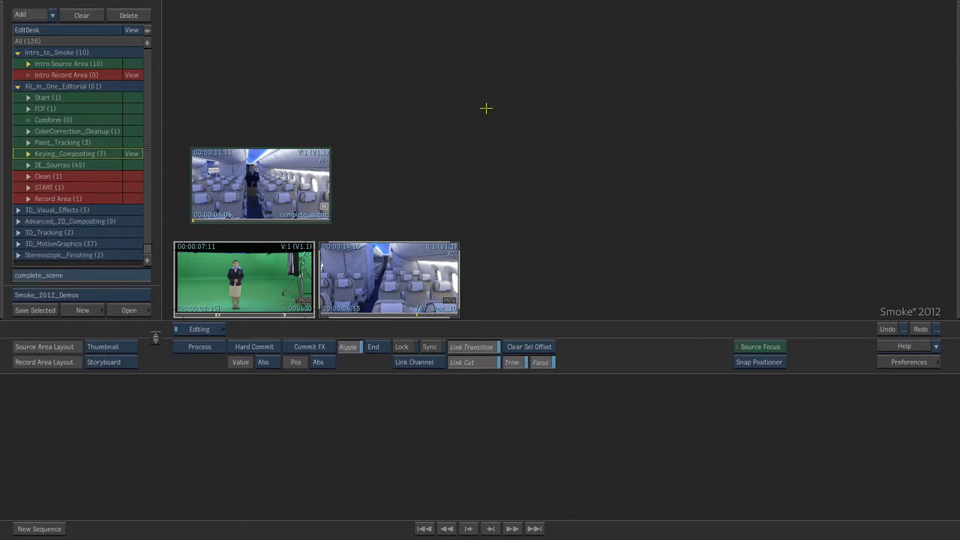
{"action": "left_click", "coordinate": [132, 64]}
{"action": "left_click", "coordinate": [18, 87]}
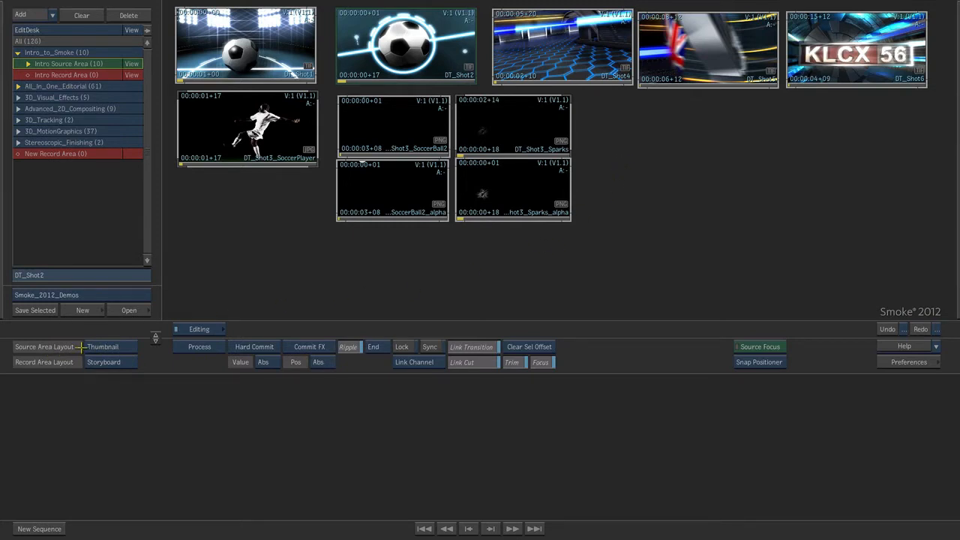
- Preview the DT_Shot1 clip by scrubbing and playing it directly in its thumbnail
{"action": "left_click", "coordinate": [217, 64]}
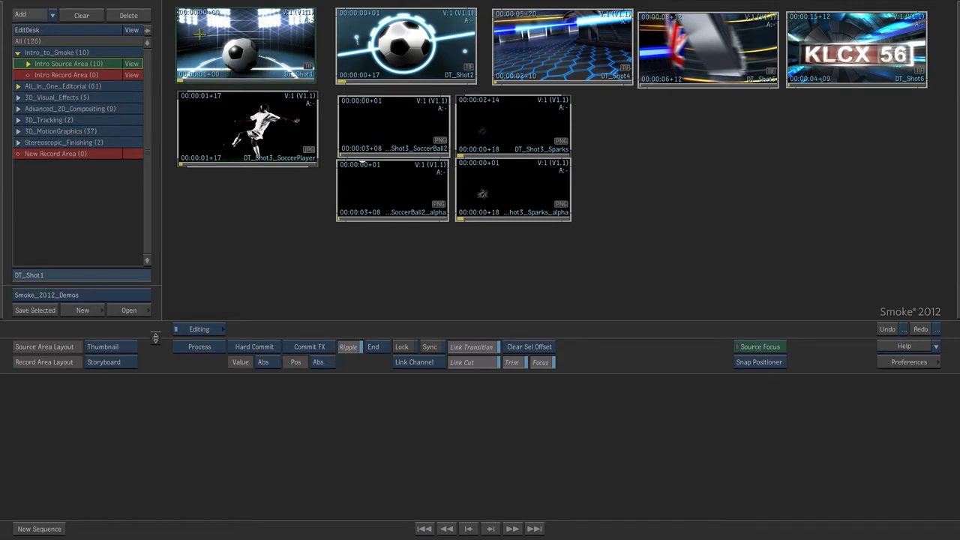
{"action": "left_click_drag", "start_coordinate": [185, 73], "coordinate": [263, 73]}
{"action": "key", "text": "space"}
{"action": "key", "text": "space"}
{"action": "left_click_drag", "start_coordinate": [280, 79], "coordinate": [168, 66]}
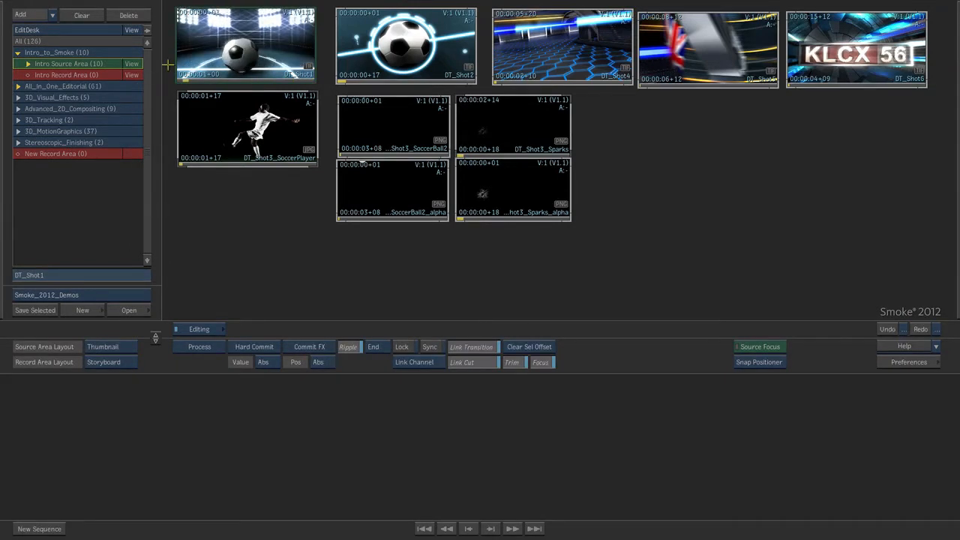
- Play DT_Shot1 in the standard player and in the fullscreen player, and return to the thumbnail layout
{"action": "double_click", "coordinate": [247, 57]}
{"action": "key", "text": "space"}
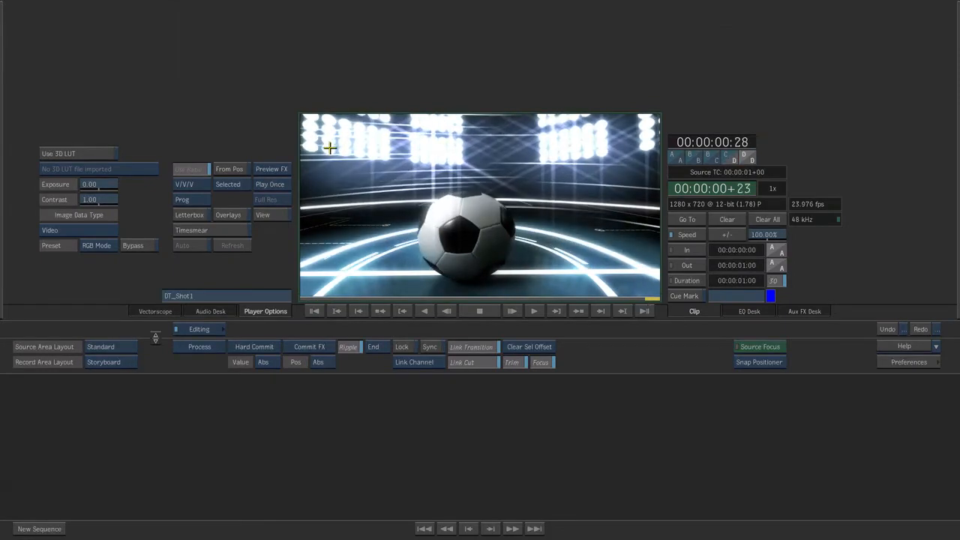
{"action": "double_click", "coordinate": [332, 146]}
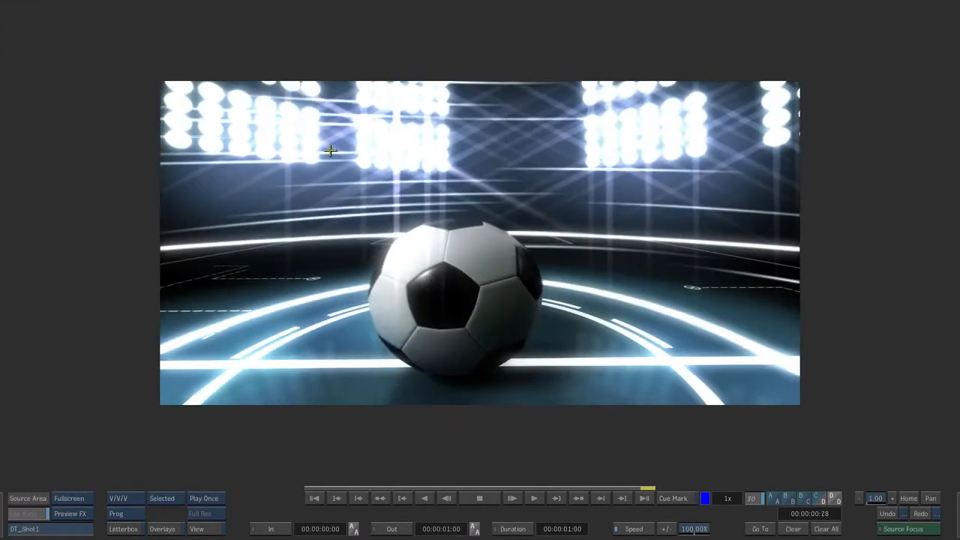
{"action": "key", "text": "Escape"}
{"action": "key", "text": "Escape"}
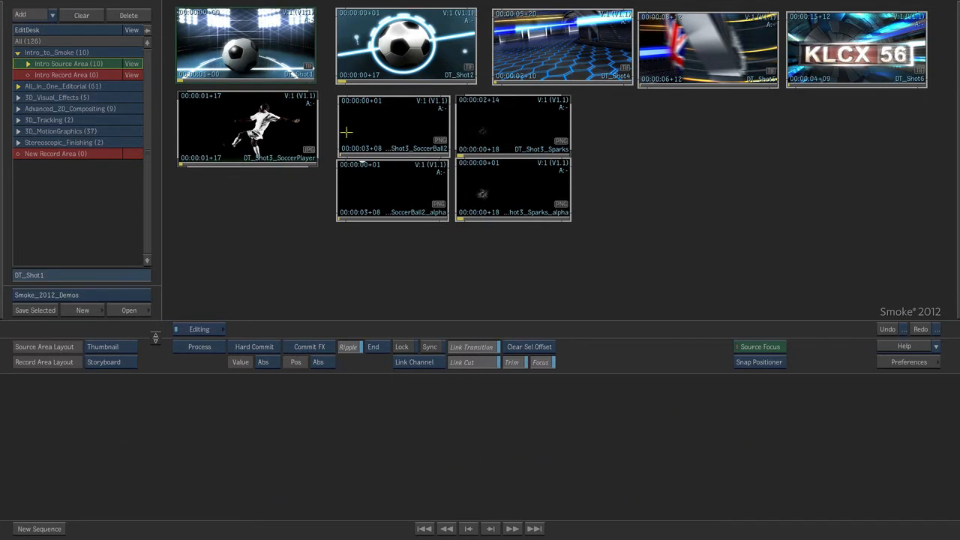
- Build a storyboard sequence in the record area from DT_Shot1, DT_Shot2, DT_Shot4, DT_Shot5 and DT_Shot6, in that order
{"action": "left_click_drag", "start_coordinate": [244, 49], "coordinate": [373, 442]}
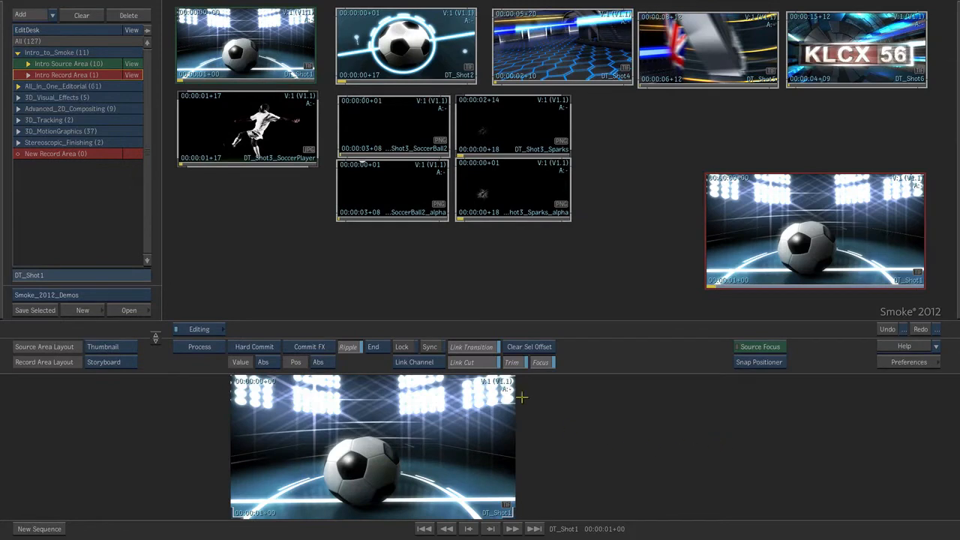
{"action": "left_click_drag", "start_coordinate": [395, 43], "coordinate": [518, 450]}
{"action": "left_click_drag", "start_coordinate": [549, 42], "coordinate": [720, 455]}
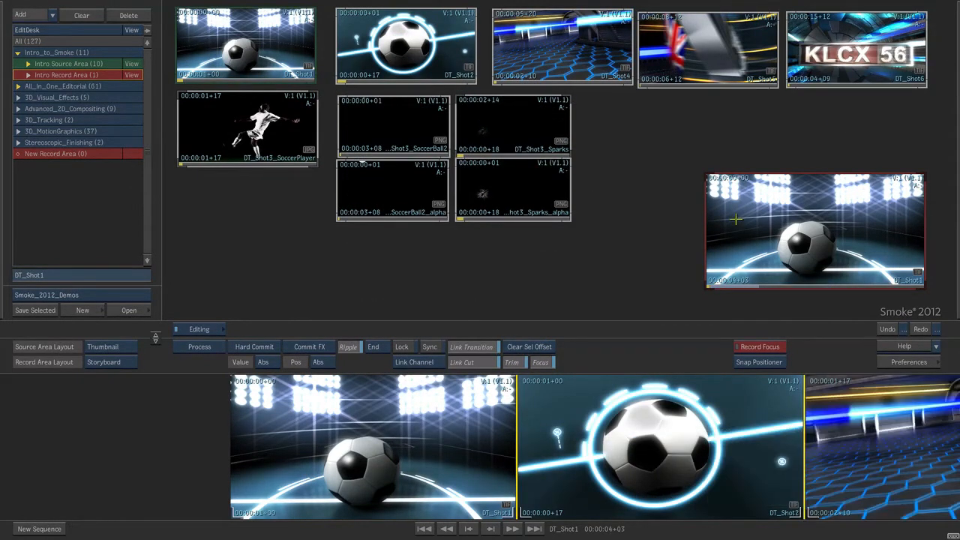
{"action": "left_click_drag", "start_coordinate": [694, 58], "coordinate": [627, 488]}
{"action": "left_click_drag", "start_coordinate": [856, 58], "coordinate": [800, 437]}
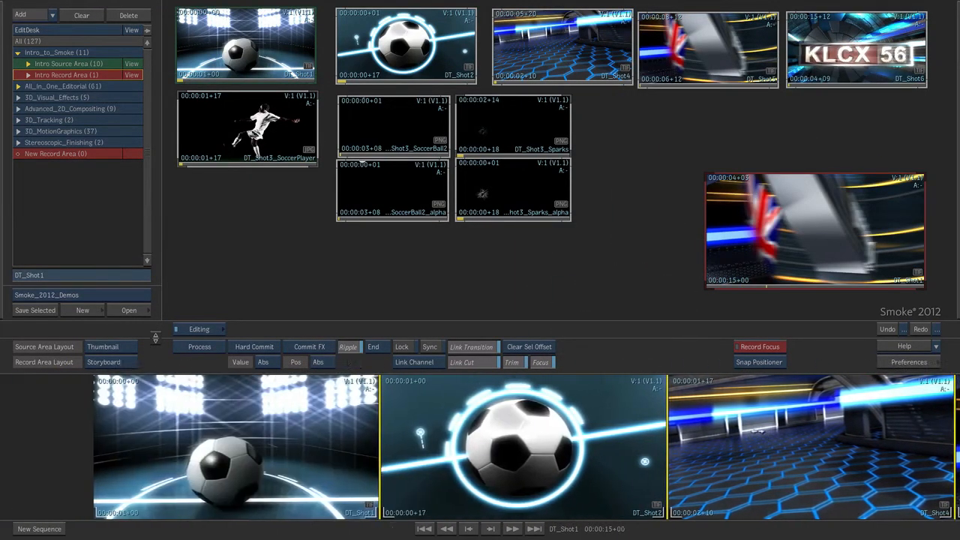
- Insert the DT_Shot3_SoccerPlayer clip between DT_Shot2 and DT_Shot4 in the storyboard
{"action": "left_click_drag", "start_coordinate": [834, 447], "coordinate": [300, 452]}
{"action": "left_click_drag", "start_coordinate": [844, 433], "coordinate": [954, 425]}
{"action": "left_click_drag", "start_coordinate": [348, 429], "coordinate": [759, 442]}
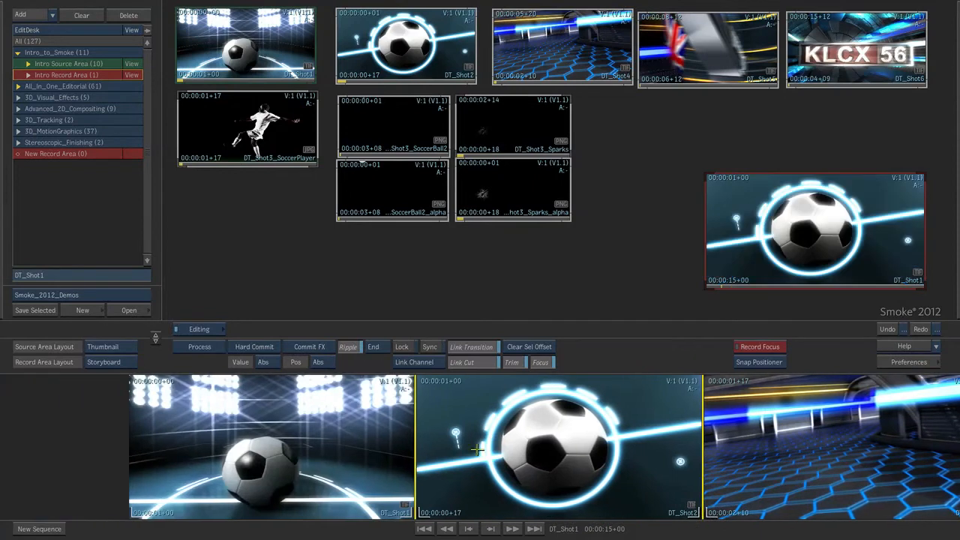
{"action": "left_click_drag", "start_coordinate": [517, 445], "coordinate": [342, 434]}
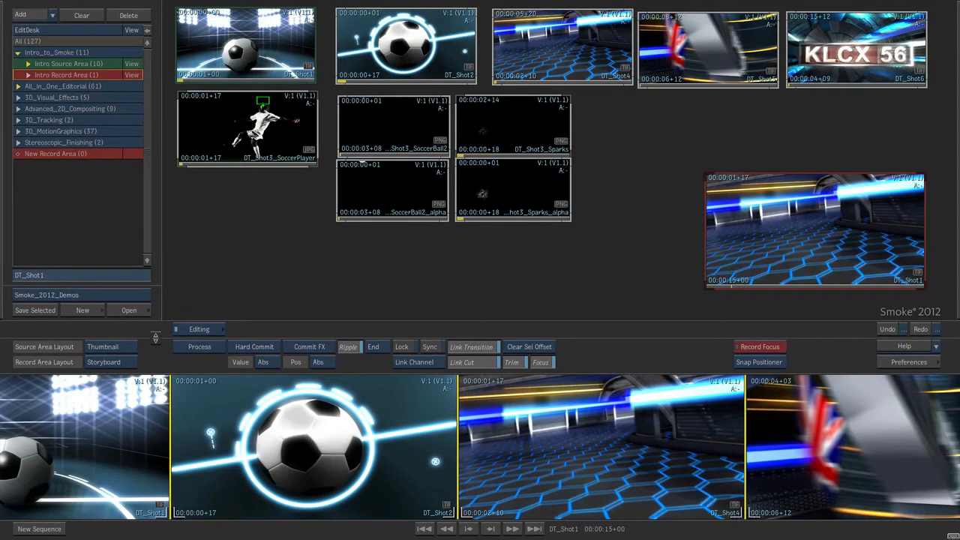
{"action": "left_click_drag", "start_coordinate": [241, 143], "coordinate": [510, 396]}
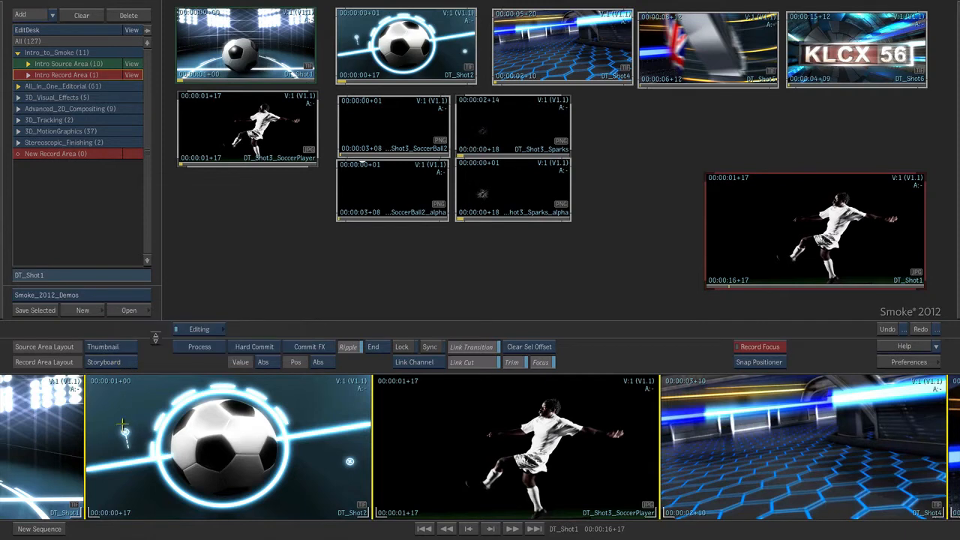
- Change the record area layout to Record Timeline and move the playhead into DT_Shot2 at 00:00:01+05
{"action": "left_click", "coordinate": [115, 362]}
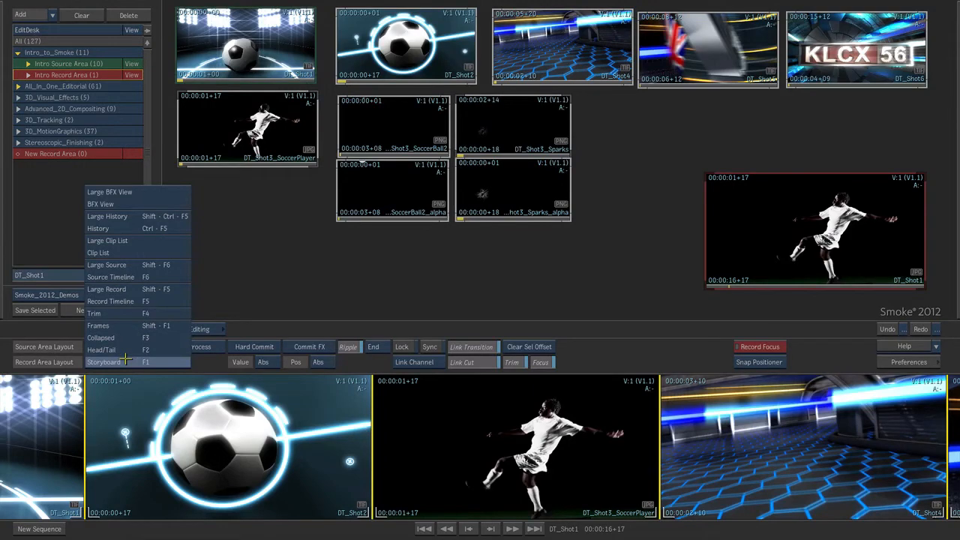
{"action": "left_click", "coordinate": [129, 300]}
{"action": "left_click_drag", "start_coordinate": [278, 509], "coordinate": [257, 503]}
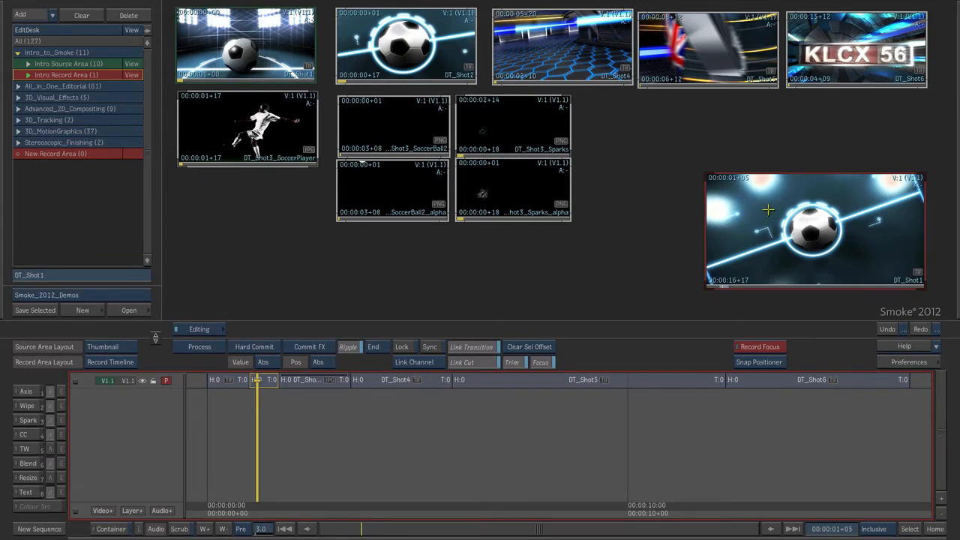
- Change the source area layout to the Src/Rec players
{"action": "mouse_move", "coordinate": [957, 153]}
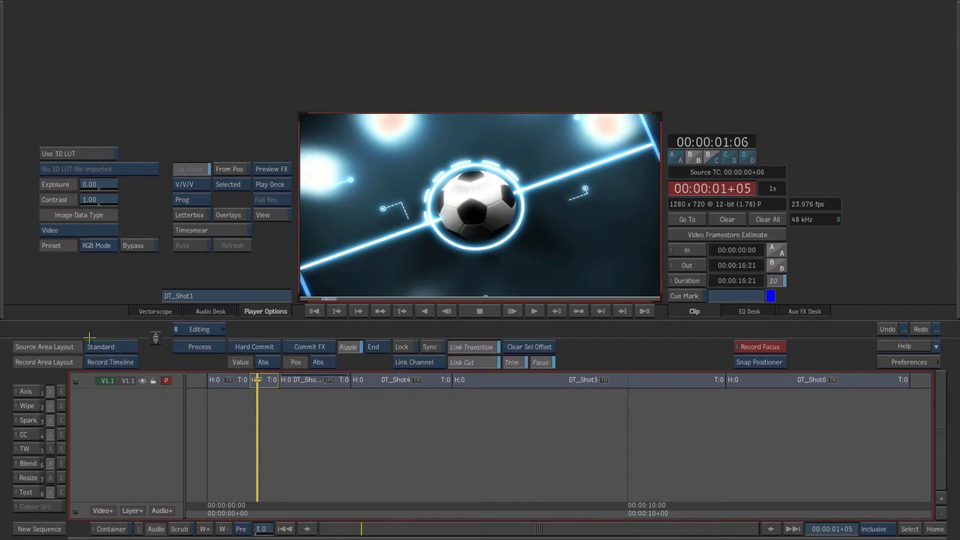
{"action": "left_click", "coordinate": [118, 347]}
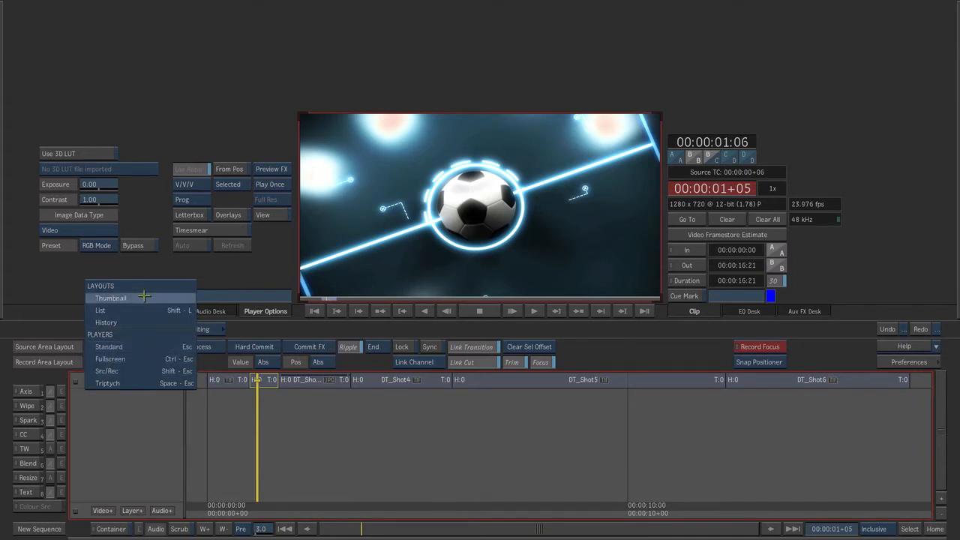
{"action": "left_click", "coordinate": [133, 371]}
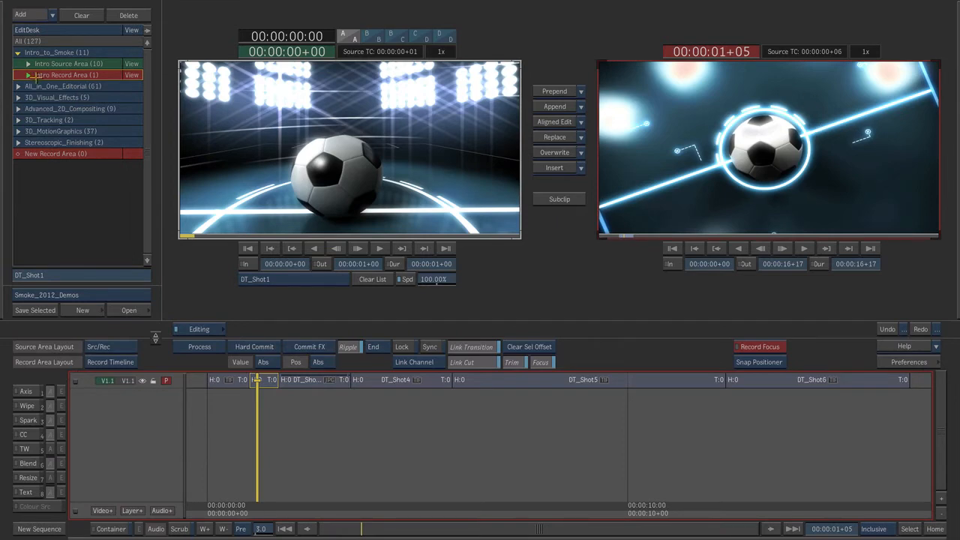
- Expand the Intro Source Area clip list, load DT_Shot1 into the source player and scrub through it
{"action": "left_click", "coordinate": [28, 64]}
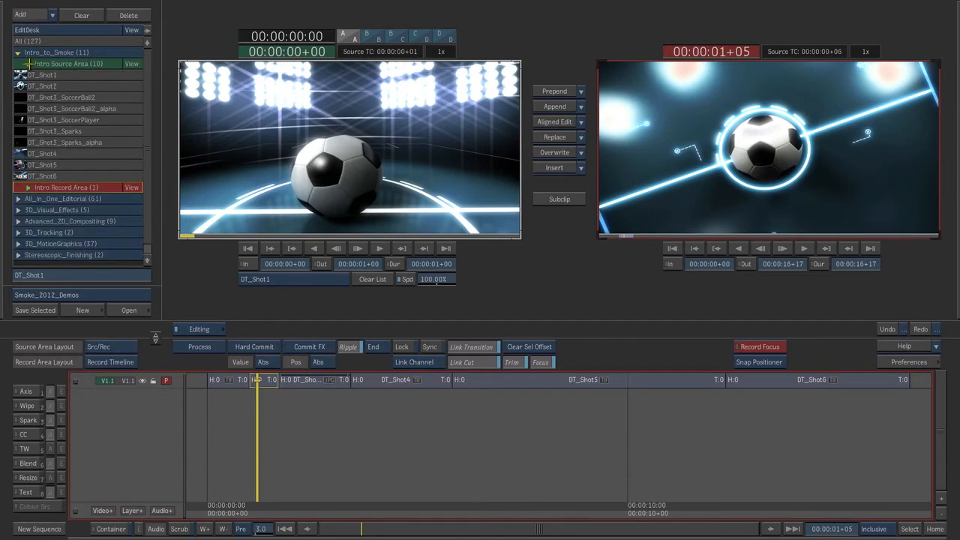
{"action": "left_click", "coordinate": [69, 87]}
{"action": "left_click", "coordinate": [95, 75]}
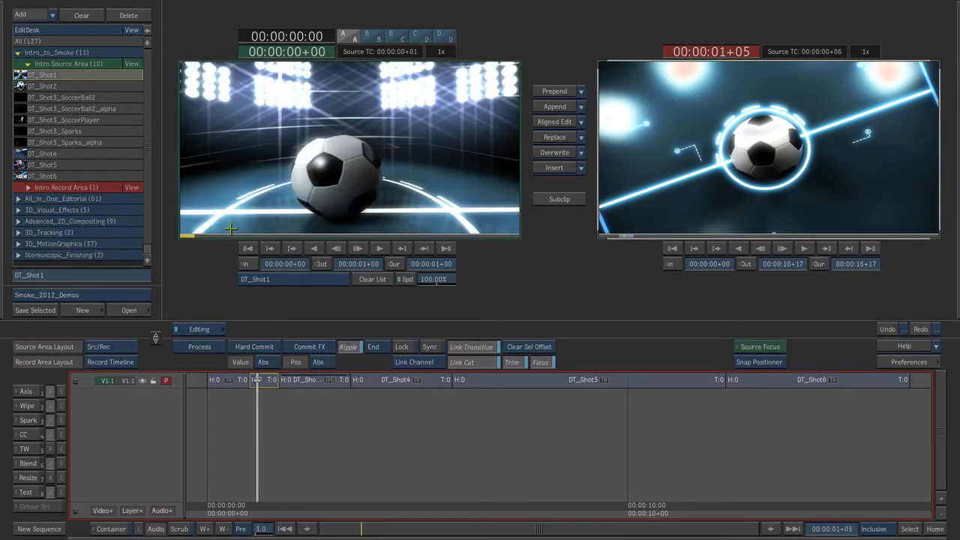
{"action": "mouse_move", "coordinate": [231, 228]}
{"action": "left_mouse_down"}
{"action": "mouse_move", "coordinate": [443, 223]}
{"action": "mouse_move", "coordinate": [222, 217]}
{"action": "mouse_move", "coordinate": [491, 222]}
{"action": "mouse_move", "coordinate": [186, 218]}
{"action": "left_mouse_up"}
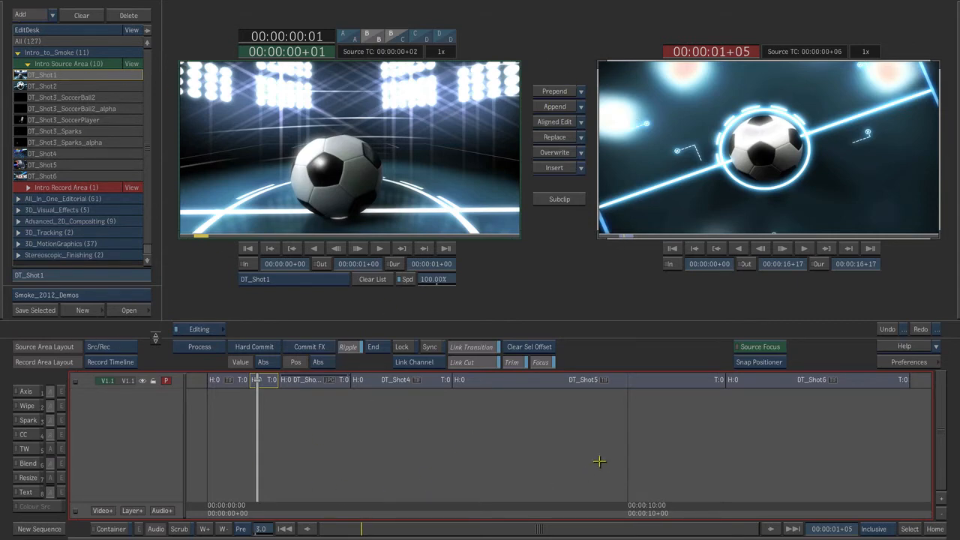
- Add a layer and aligned-edit DT_Shot3_SoccerBall2 onto it, matching its frame 00:00:00+13 to record position 00:00:02+12
{"action": "left_click_drag", "start_coordinate": [255, 502], "coordinate": [312, 510]}
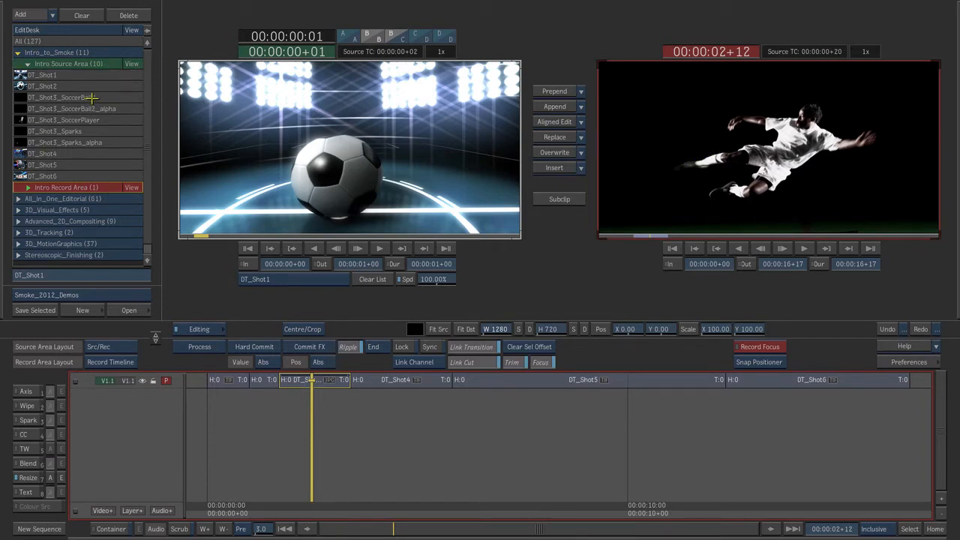
{"action": "left_click", "coordinate": [94, 98]}
{"action": "mouse_move", "coordinate": [198, 229]}
{"action": "left_mouse_down"}
{"action": "mouse_move", "coordinate": [293, 231]}
{"action": "mouse_move", "coordinate": [234, 230]}
{"action": "mouse_move", "coordinate": [252, 230]}
{"action": "left_mouse_up"}
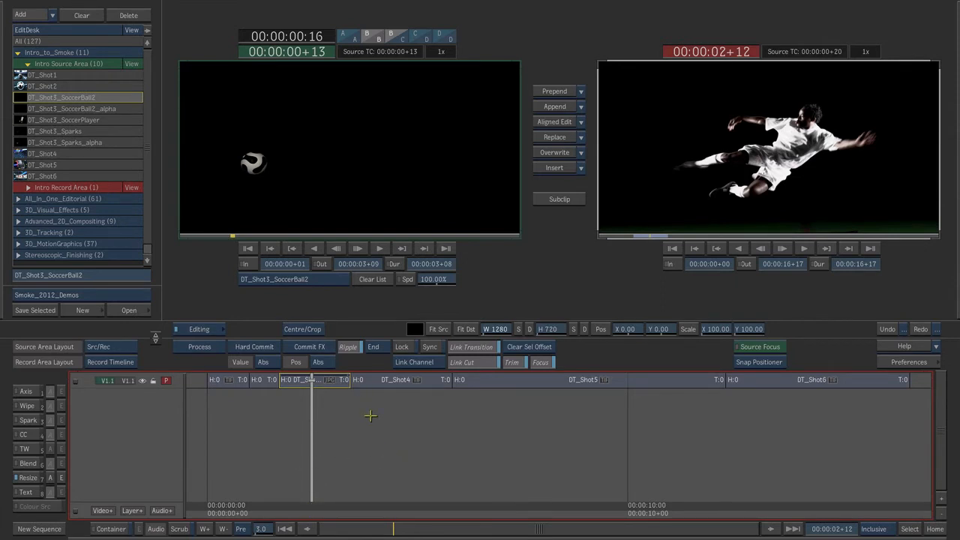
{"action": "left_click", "coordinate": [132, 511]}
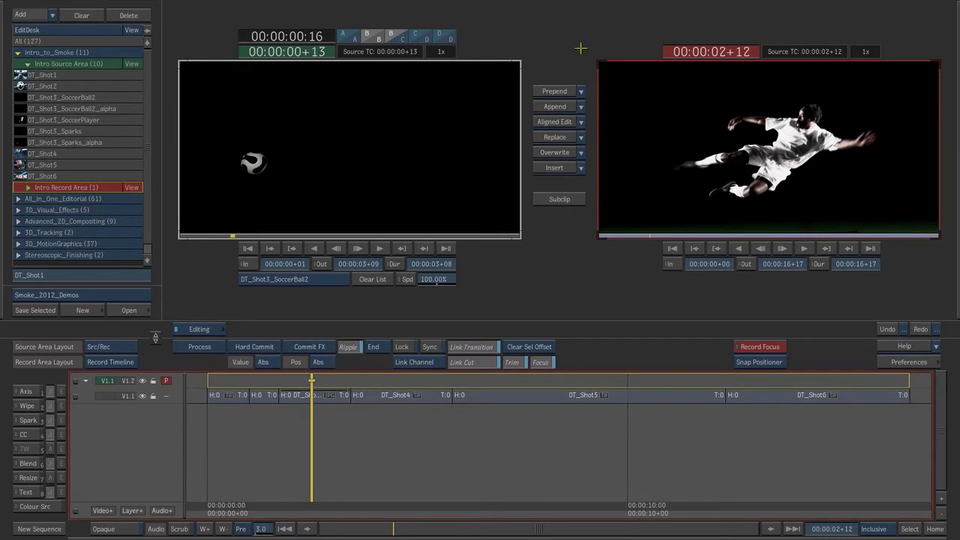
{"action": "left_click", "coordinate": [555, 121]}
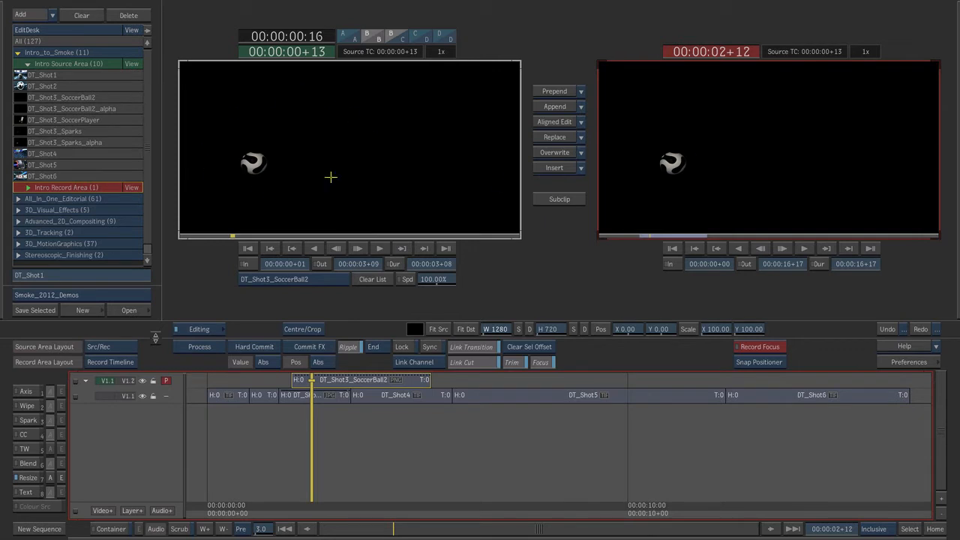
- Add an Axis effect with a matte to the DT_Shot3_SoccerBall2 segment and check the composite up to 00:00:02+16
{"action": "left_click", "coordinate": [353, 379]}
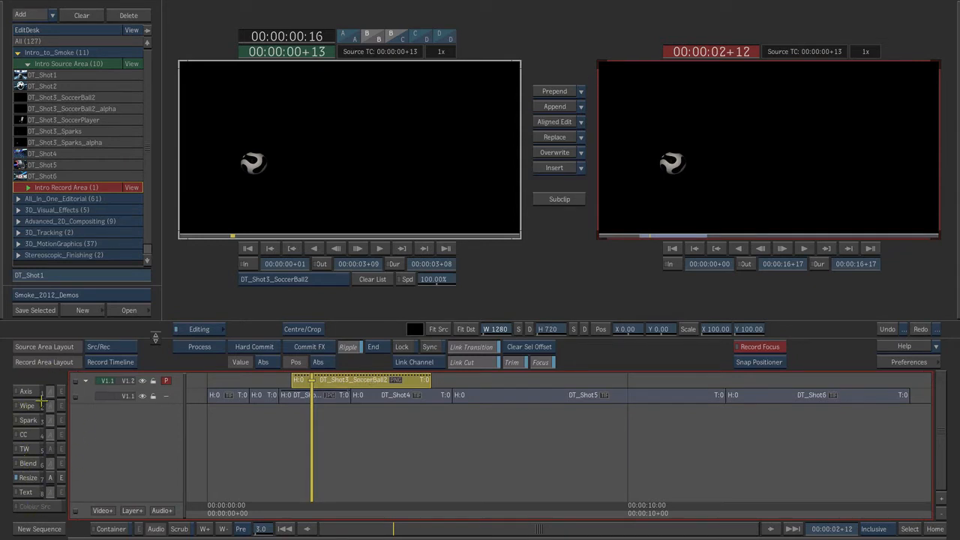
{"action": "left_click", "coordinate": [27, 391]}
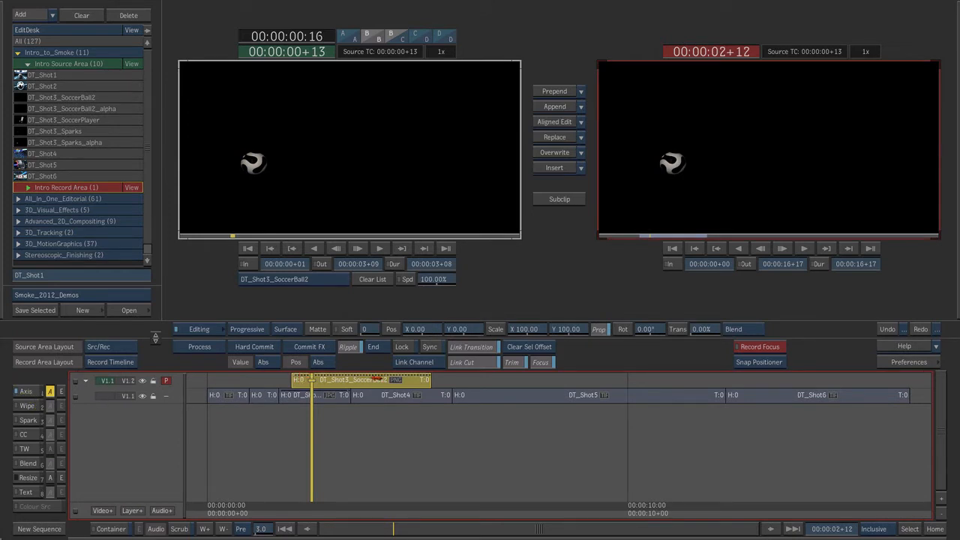
{"action": "left_click", "coordinate": [317, 328]}
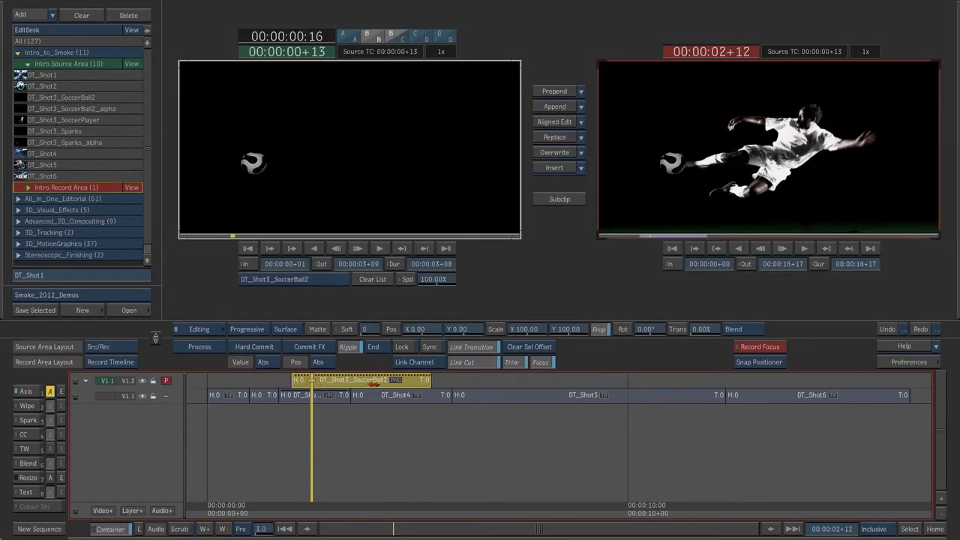
{"action": "mouse_move", "coordinate": [310, 501]}
{"action": "left_mouse_down"}
{"action": "mouse_move", "coordinate": [286, 510]}
{"action": "mouse_move", "coordinate": [343, 502]}
{"action": "mouse_move", "coordinate": [293, 503]}
{"action": "mouse_move", "coordinate": [319, 502]}
{"action": "left_mouse_up"}
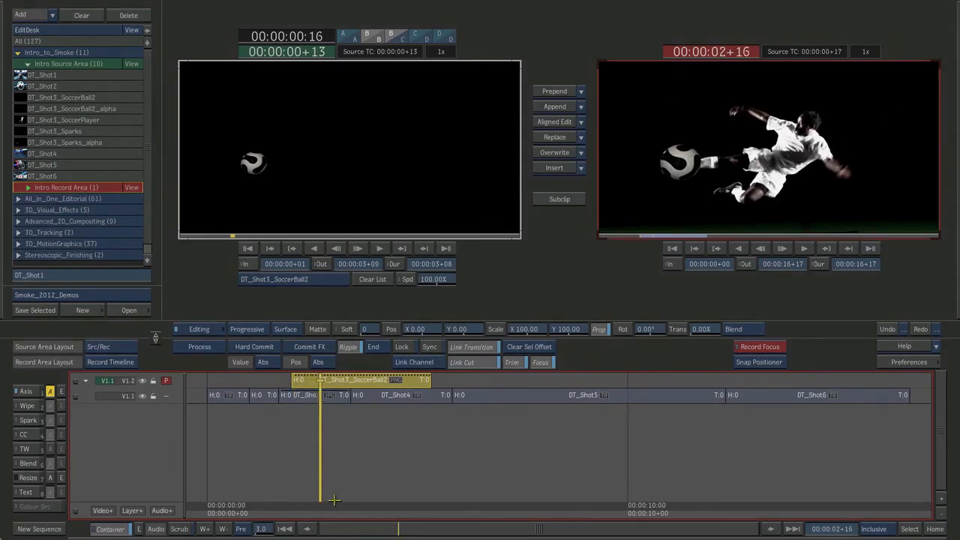
- Overwrite DT_Shot3_Sparks onto a new top layer at 00:00:02+14 and scrub through the composite to 00:00:03+20
{"action": "left_click", "coordinate": [51, 131]}
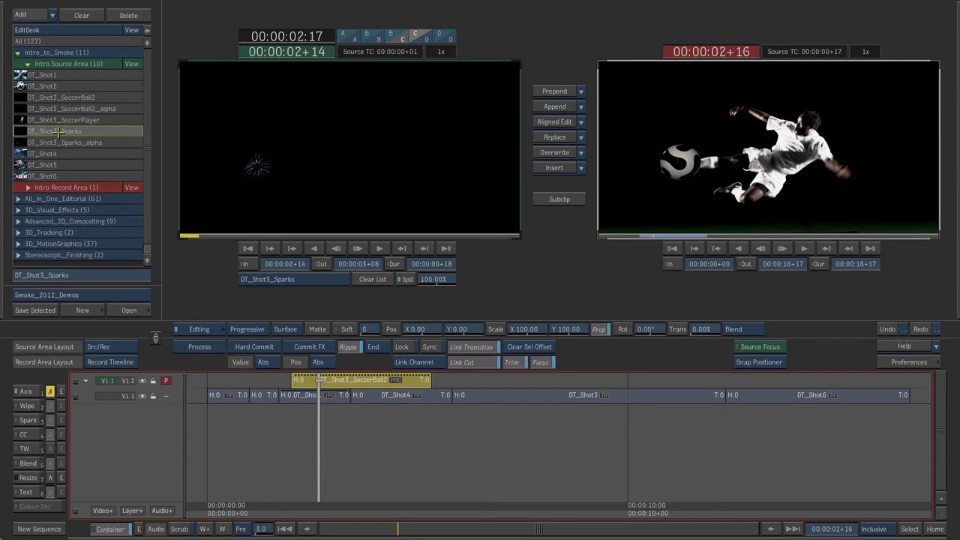
{"action": "left_click_drag", "start_coordinate": [188, 231], "coordinate": [124, 230]}
{"action": "mouse_move", "coordinate": [318, 508]}
{"action": "left_mouse_down"}
{"action": "mouse_move", "coordinate": [306, 508]}
{"action": "mouse_move", "coordinate": [315, 509]}
{"action": "left_mouse_up"}
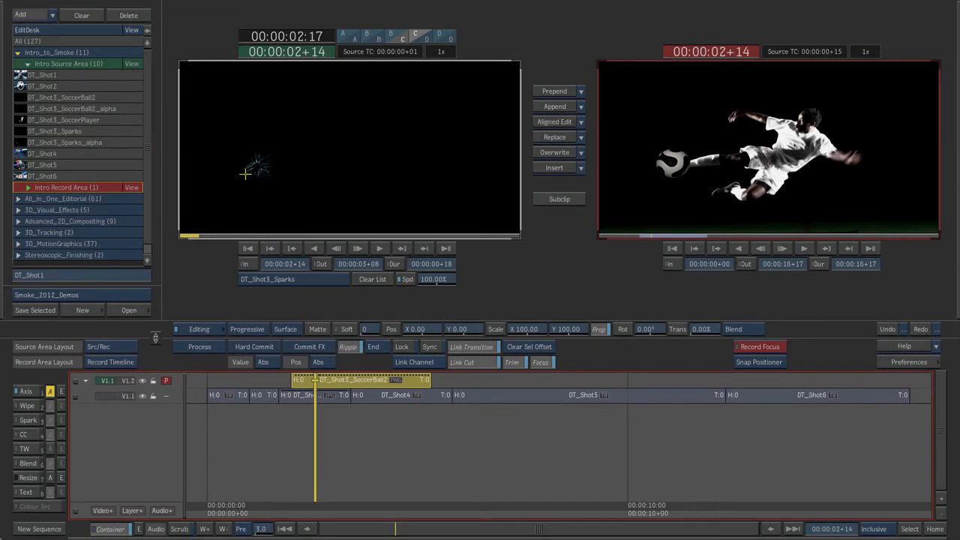
{"action": "left_click", "coordinate": [132, 511]}
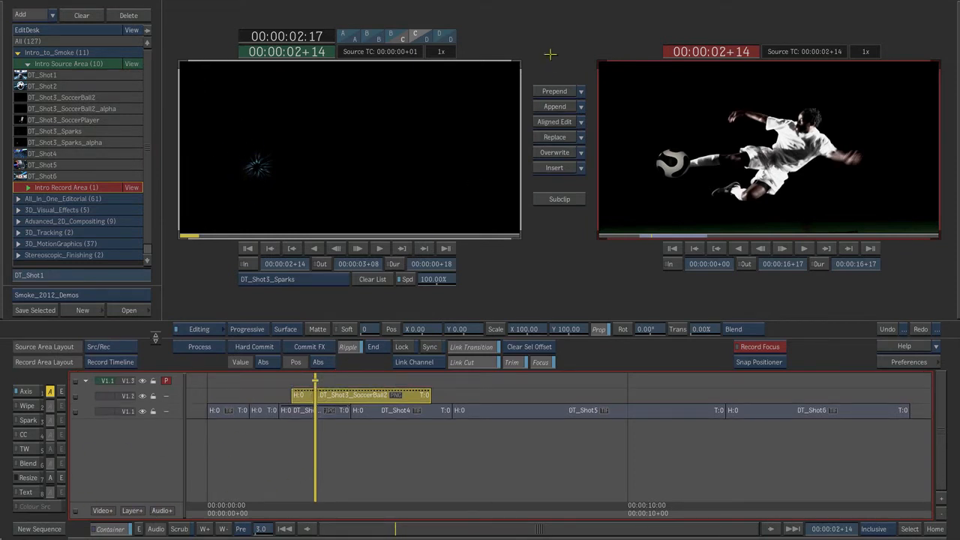
{"action": "left_click", "coordinate": [558, 153]}
{"action": "mouse_move", "coordinate": [335, 507]}
{"action": "left_mouse_down"}
{"action": "mouse_move", "coordinate": [320, 506]}
{"action": "mouse_move", "coordinate": [337, 505]}
{"action": "left_mouse_up"}
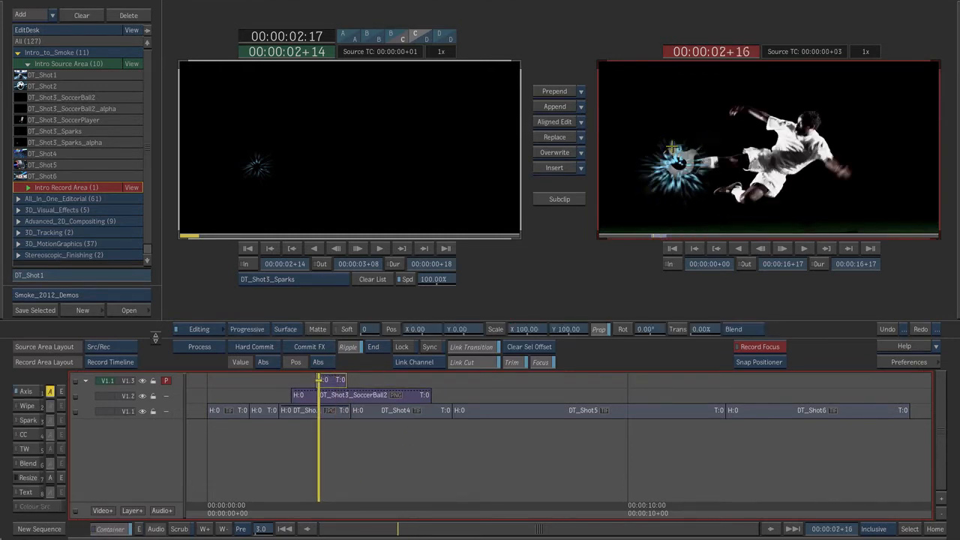
{"action": "left_click_drag", "start_coordinate": [323, 507], "coordinate": [368, 508]}
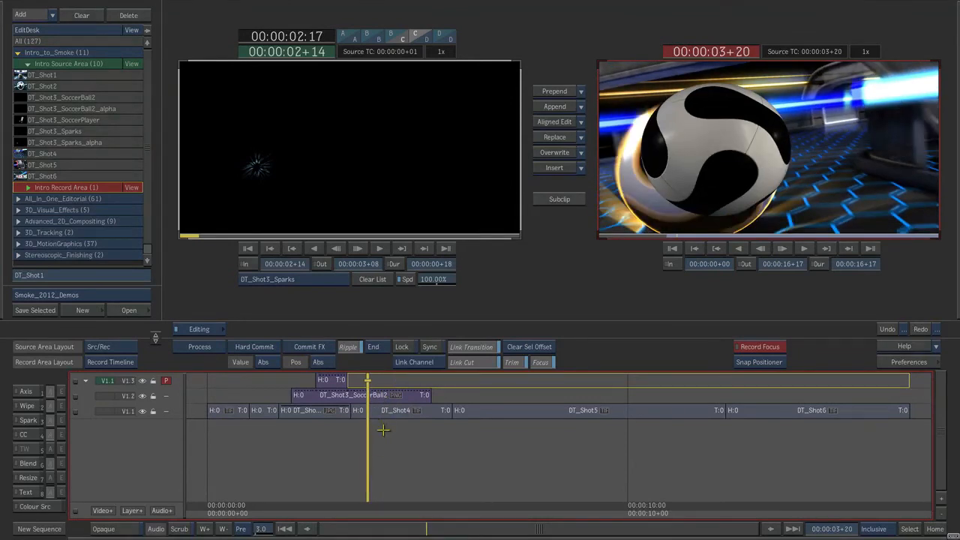
- Trim the tail of DT_Shot3_SoccerBall2 to 00:00:03+10, where DT_Shot4 begins, and check the composite at 00:00:03+00
{"action": "key", "text": "Up"}
{"action": "left_click", "coordinate": [378, 395]}
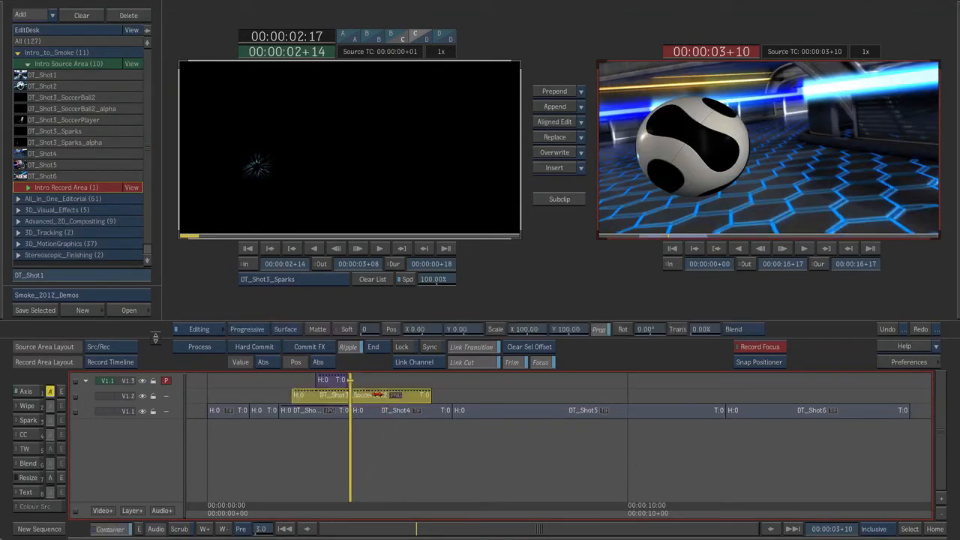
{"action": "key", "text": "ctrl+v"}
{"action": "left_click_drag", "start_coordinate": [386, 396], "coordinate": [395, 533]}
{"action": "left_click", "coordinate": [333, 515]}
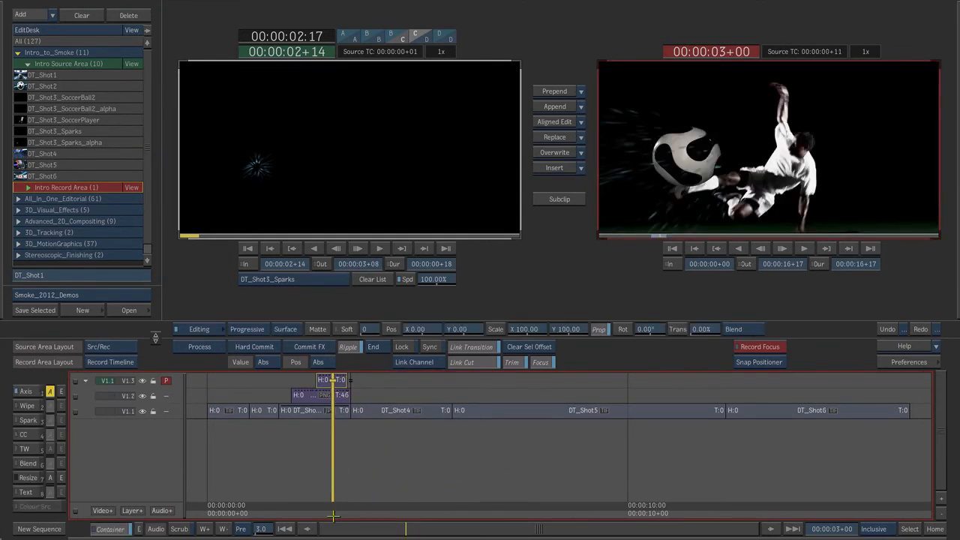
- Find the first usable frame of DT_Shot4 at 00:00:03+18 and ripple-trim 8 frames off the segment's head
{"action": "left_click_drag", "start_coordinate": [333, 508], "coordinate": [365, 510]}
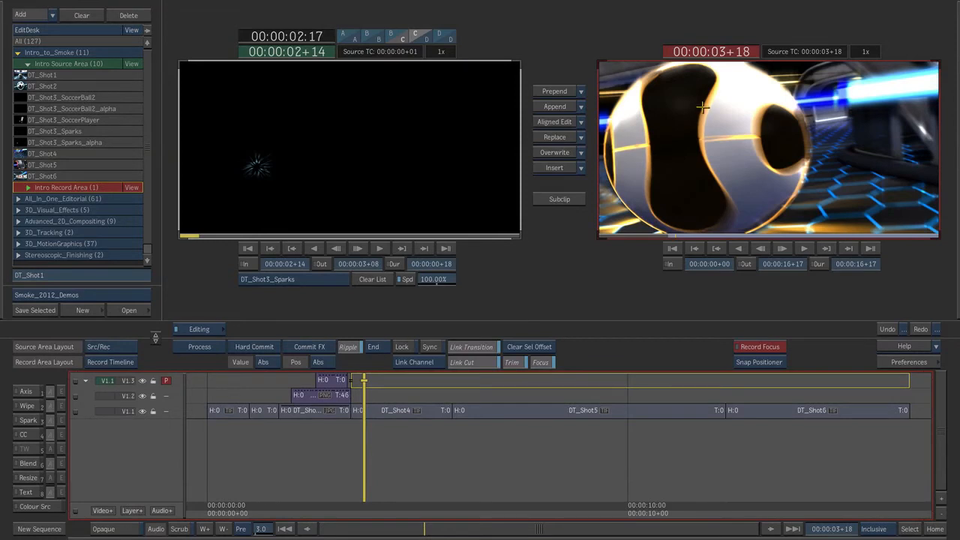
{"action": "left_click", "coordinate": [369, 410]}
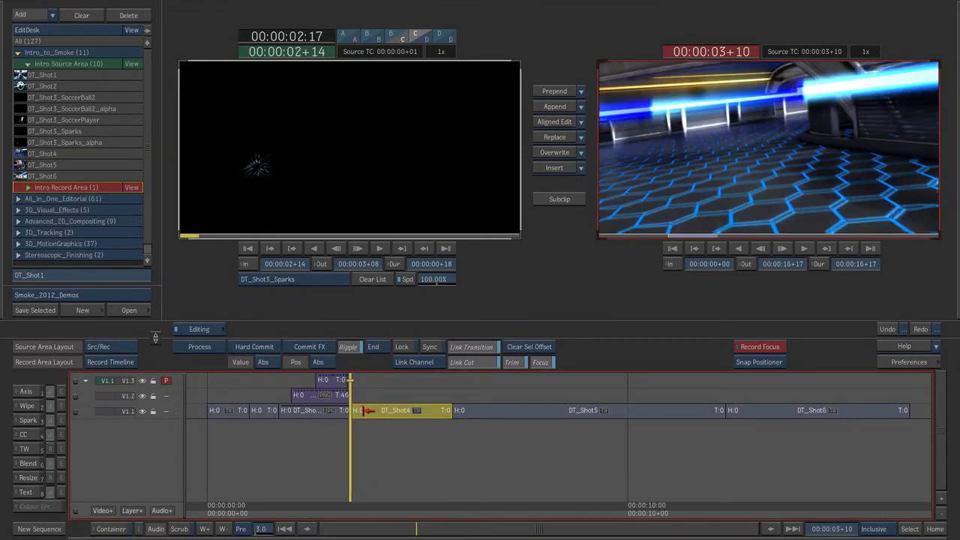
{"action": "left_click_drag", "start_coordinate": [374, 410], "coordinate": [389, 410]}
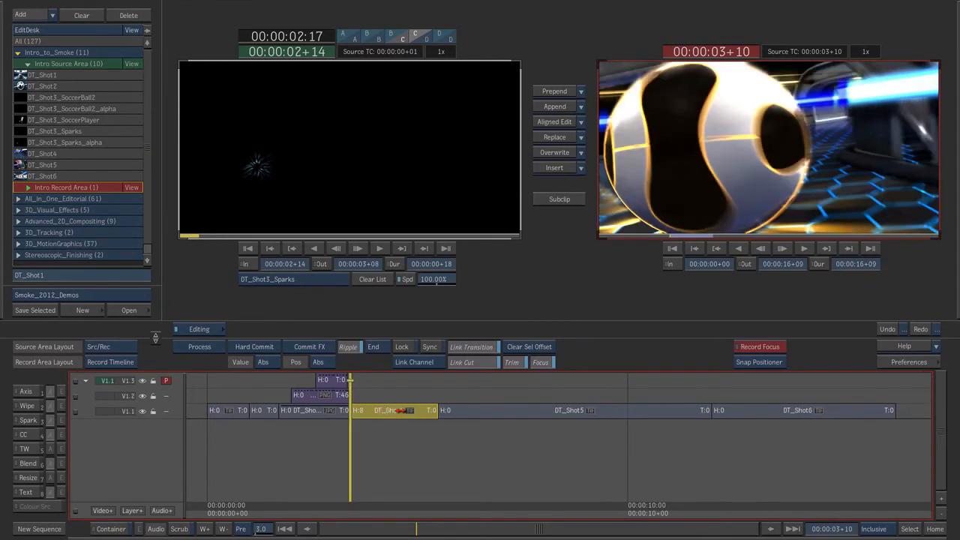
- Ripple-trim 14 frames off the tail of DT_Shot5 and 10 frames off the head of DT_Shot6
{"action": "left_click_drag", "start_coordinate": [354, 504], "coordinate": [694, 509]}
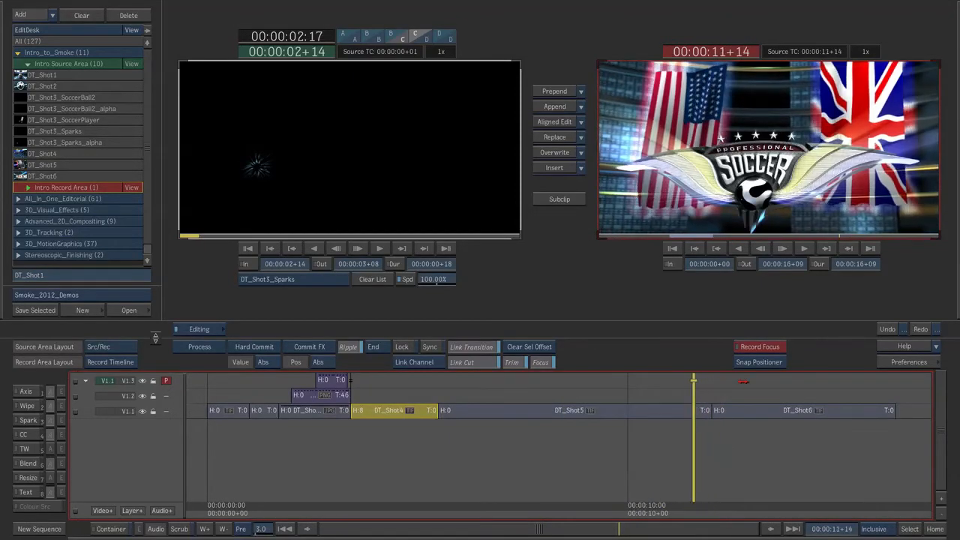
{"action": "left_click_drag", "start_coordinate": [693, 411], "coordinate": [718, 412]}
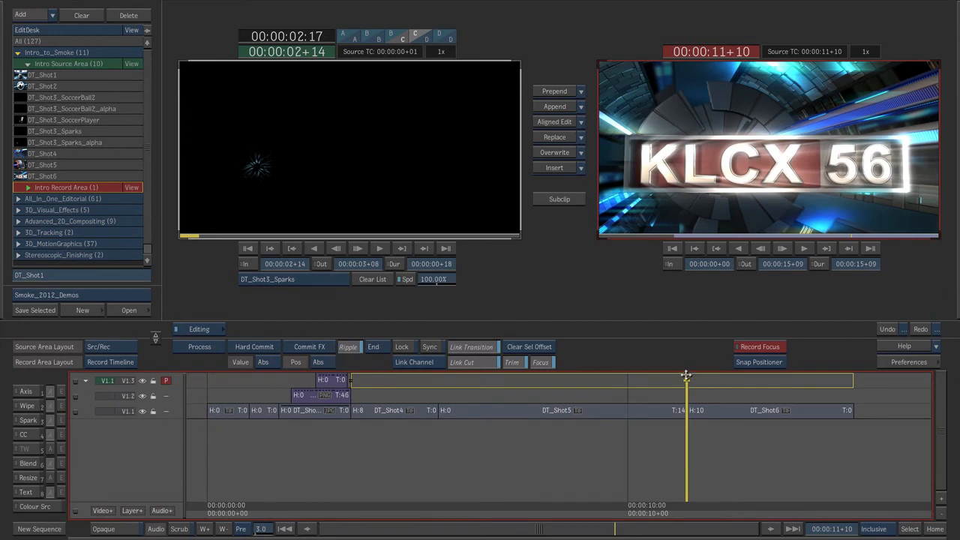
- Add a centred dissolve at the cut between DT_Shot5 and DT_Shot6, lengthen it, and play through it from 00:00:10+09
{"action": "left_click", "coordinate": [690, 486]}
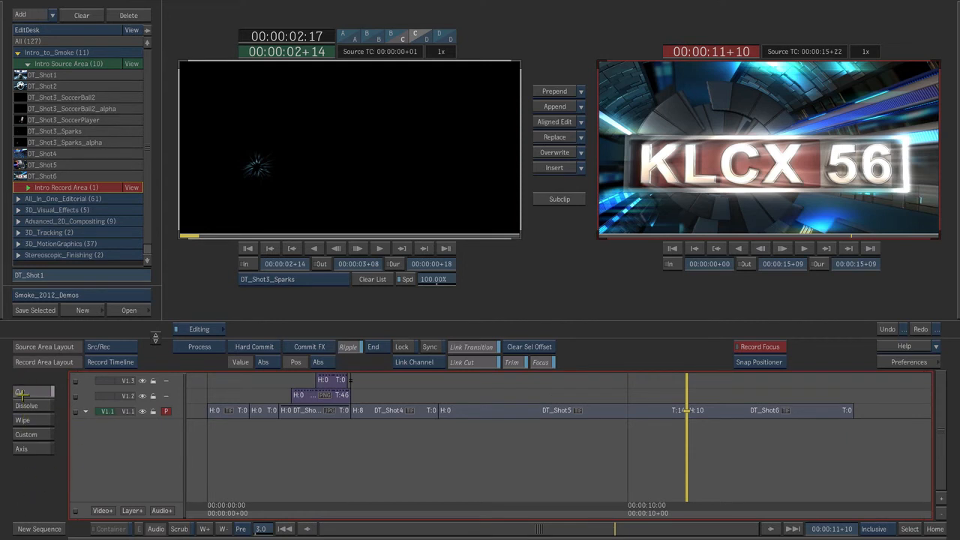
{"action": "left_click", "coordinate": [22, 391]}
{"action": "left_click", "coordinate": [30, 406]}
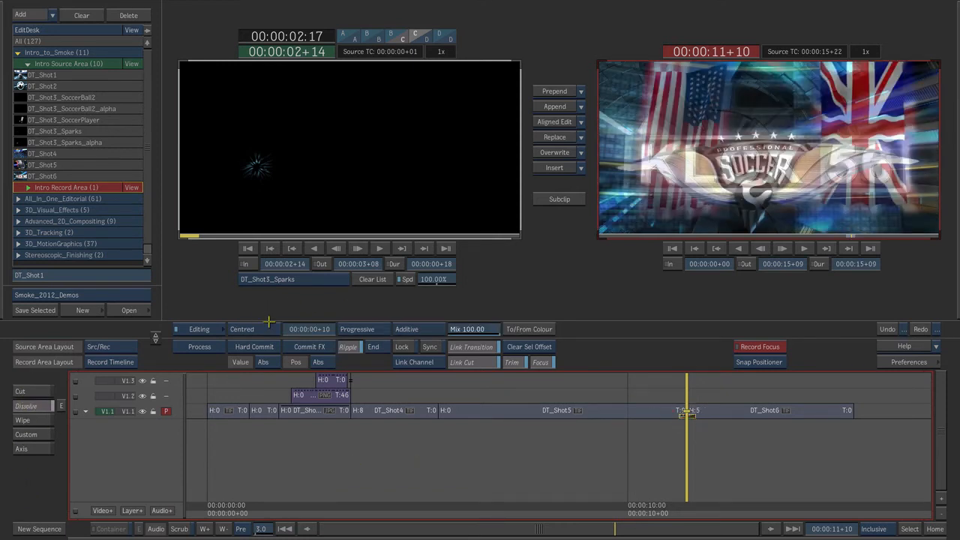
{"action": "left_click_drag", "start_coordinate": [313, 328], "coordinate": [323, 329]}
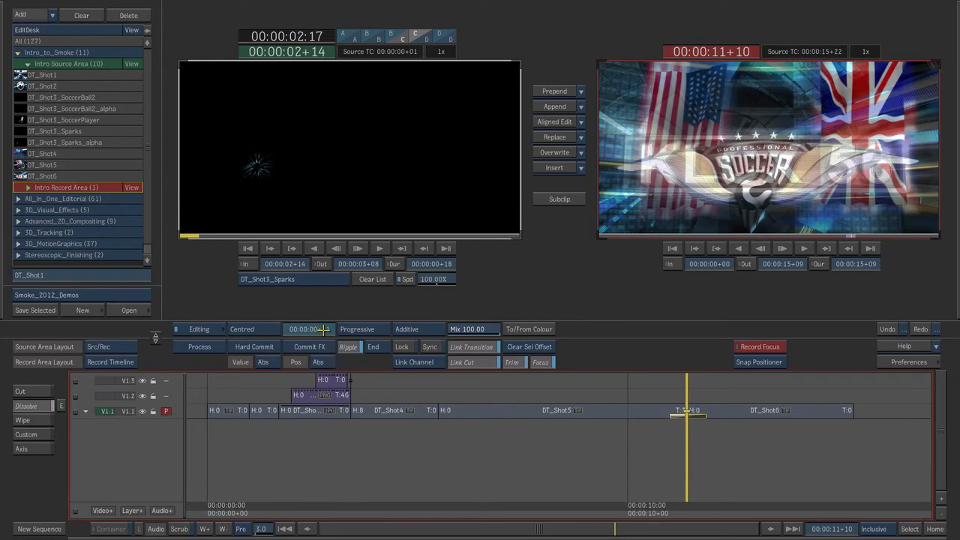
{"action": "left_click", "coordinate": [645, 507]}
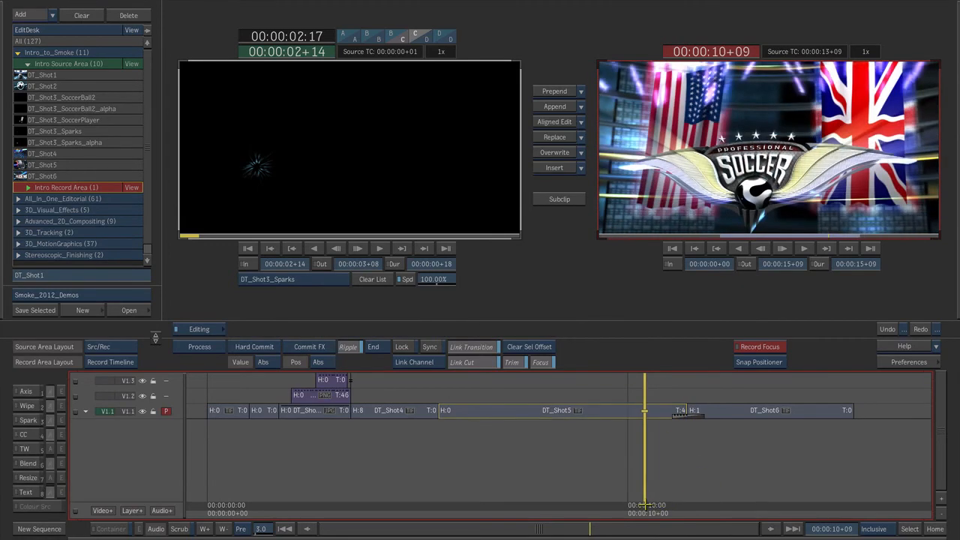
{"action": "key", "text": "space"}
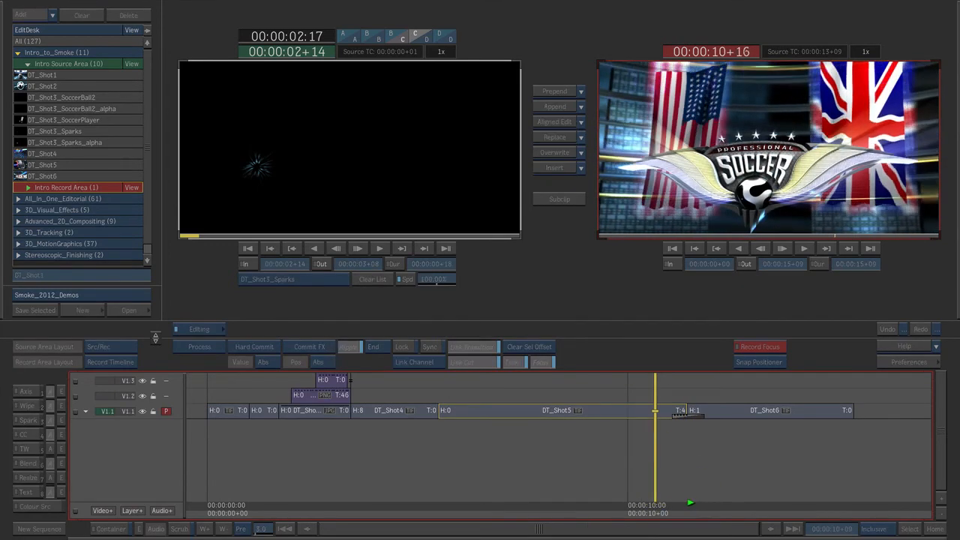
{"action": "key", "text": "space"}
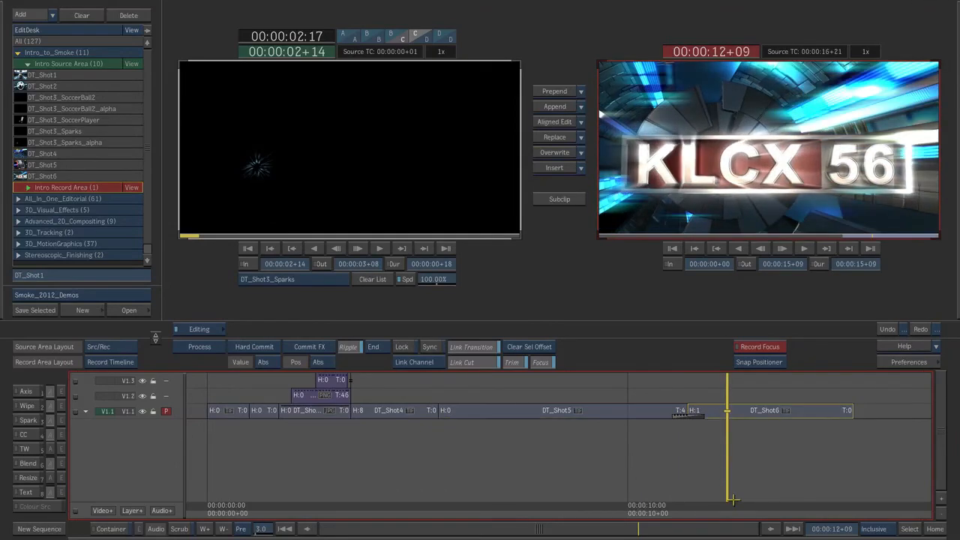
- Park on the DT_Shot4 to DT_Shot5 cut and create a 10-frame white Colour Source clip in the Intro Source Area
{"action": "left_click_drag", "start_coordinate": [726, 506], "coordinate": [464, 465]}
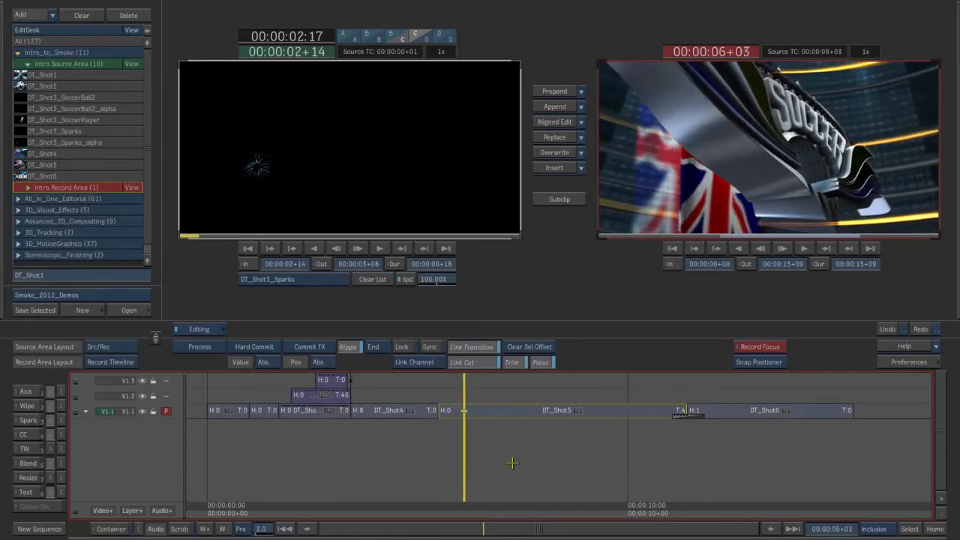
{"action": "key", "text": "Up"}
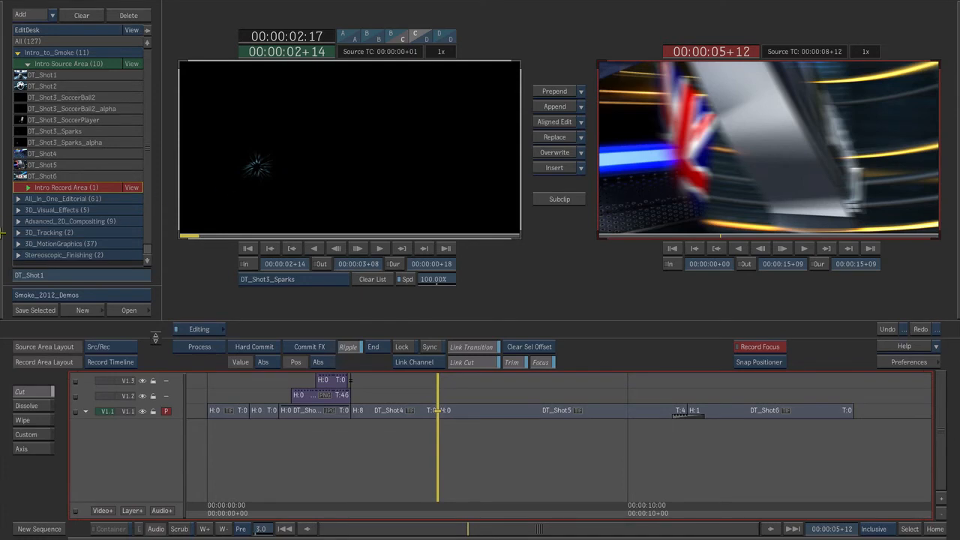
{"action": "mouse_move", "coordinate": [0, 234]}
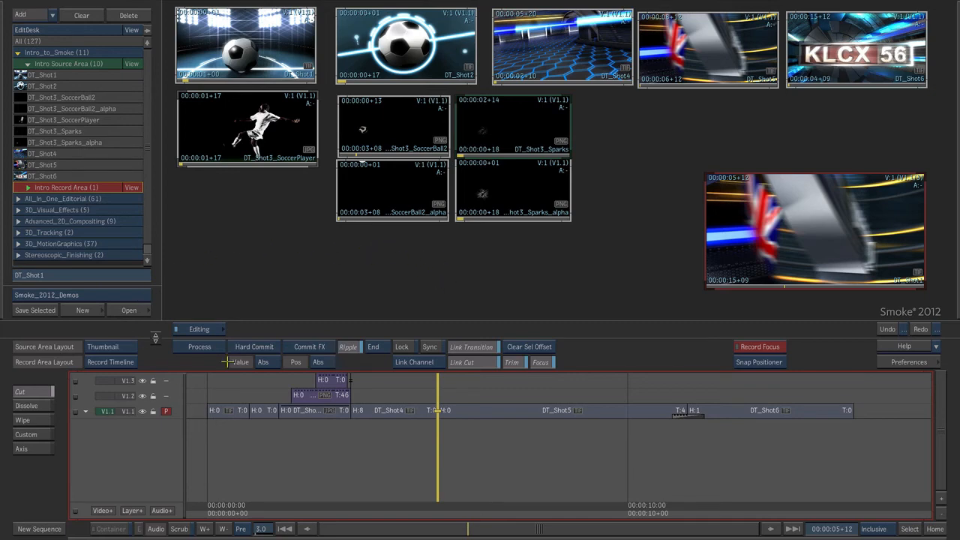
{"action": "left_click", "coordinate": [197, 329]}
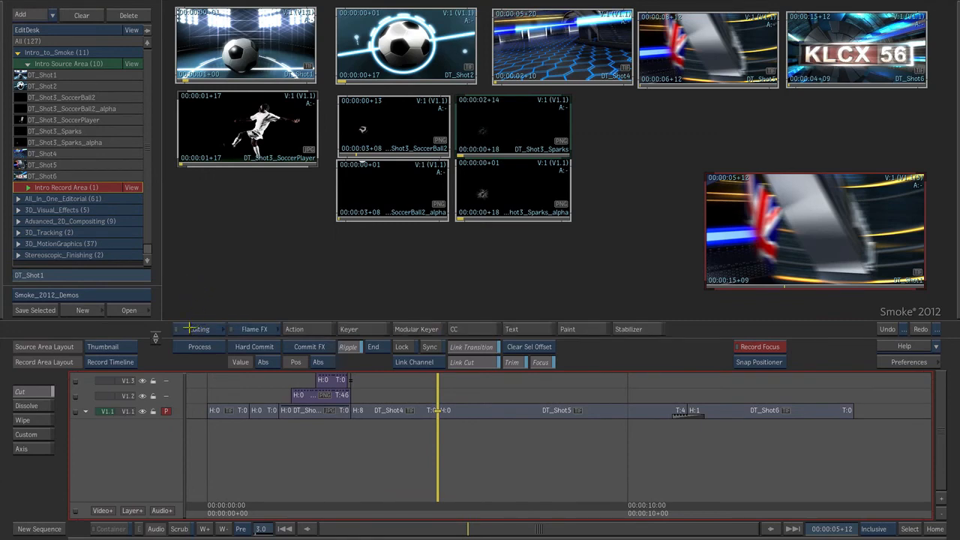
{"action": "left_click", "coordinate": [234, 329]}
{"action": "left_click", "coordinate": [256, 330]}
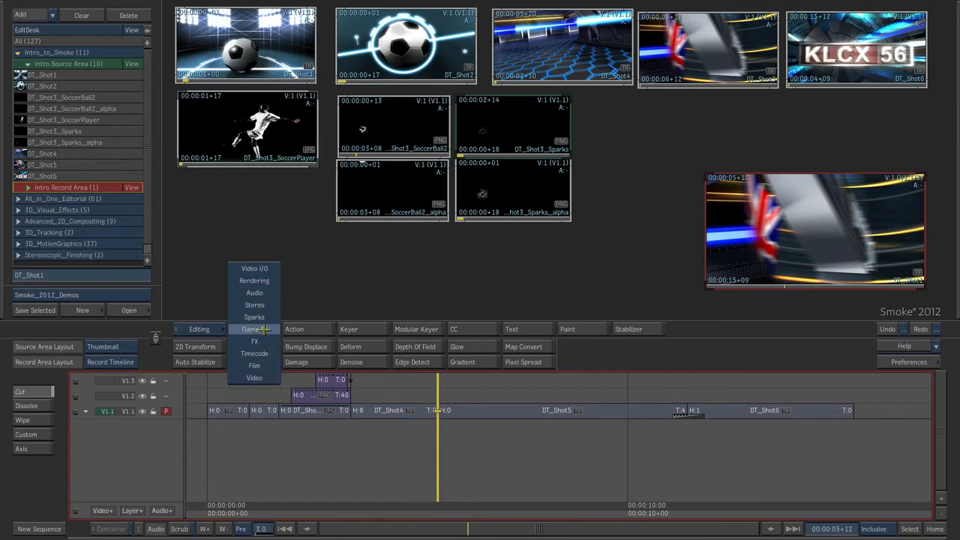
{"action": "left_click", "coordinate": [262, 377]}
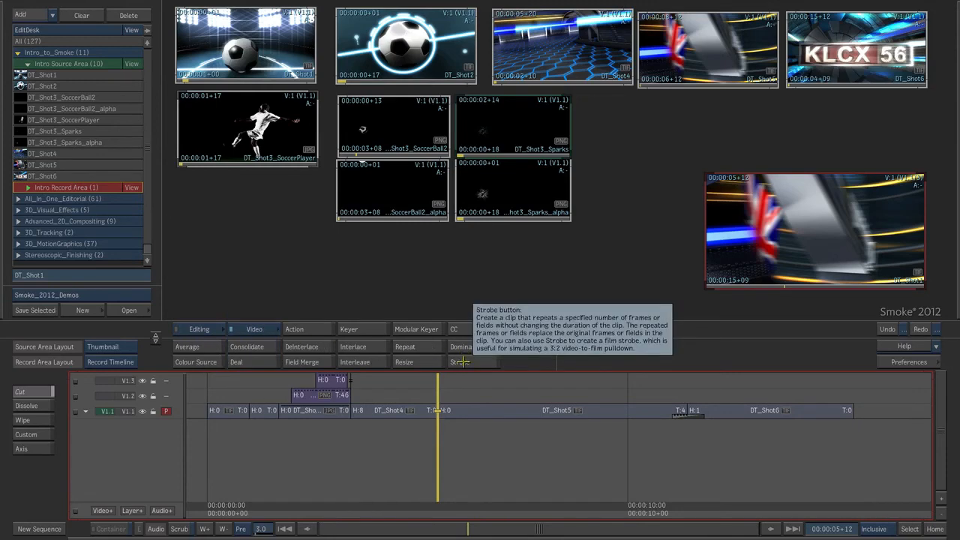
{"action": "left_click", "coordinate": [196, 362]}
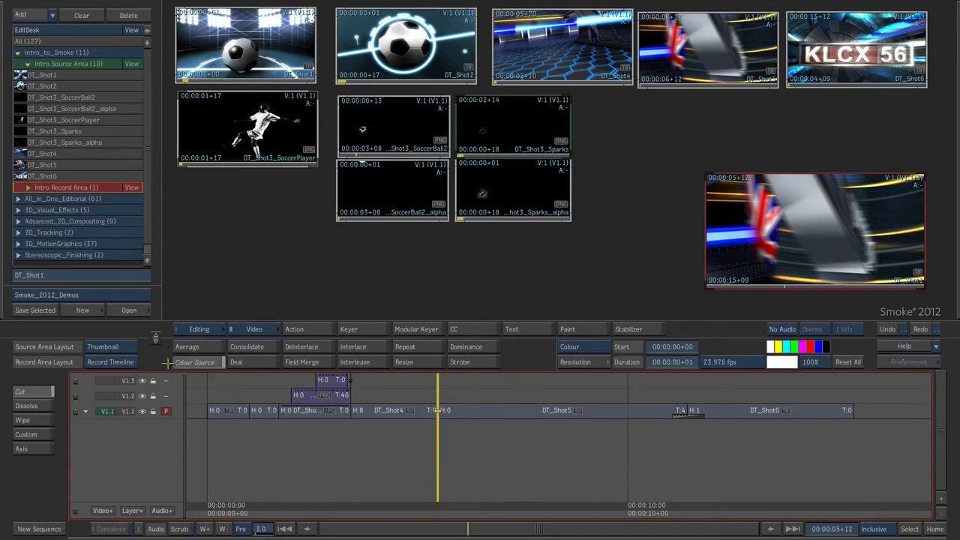
{"action": "left_click", "coordinate": [679, 361]}
{"action": "left_click", "coordinate": [641, 333]}
{"action": "key", "text": "Return"}
{"action": "left_click", "coordinate": [360, 263]}
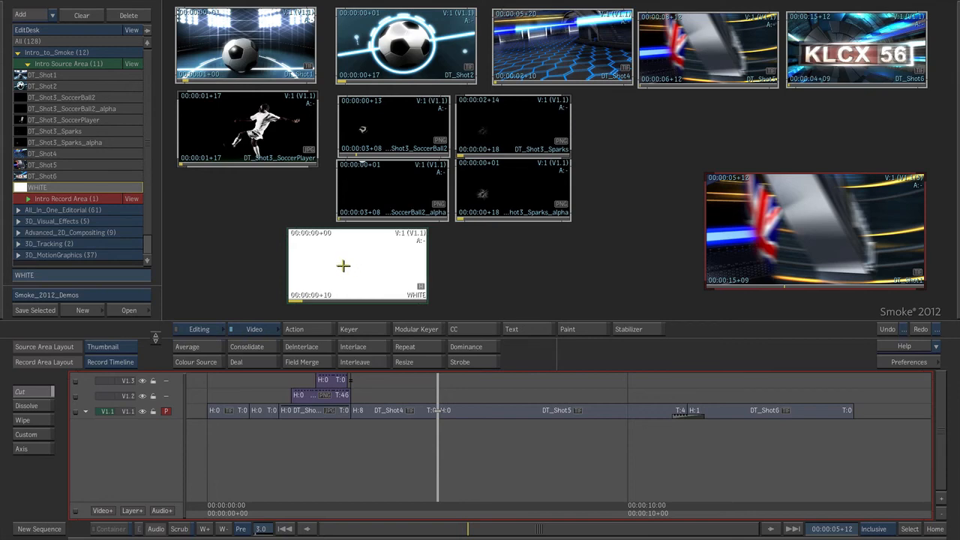
- Edit the WHITE clip onto layer V1.2 at 00:00:05+10 and add an Axis effect to its segment
{"action": "mouse_move", "coordinate": [163, 197]}
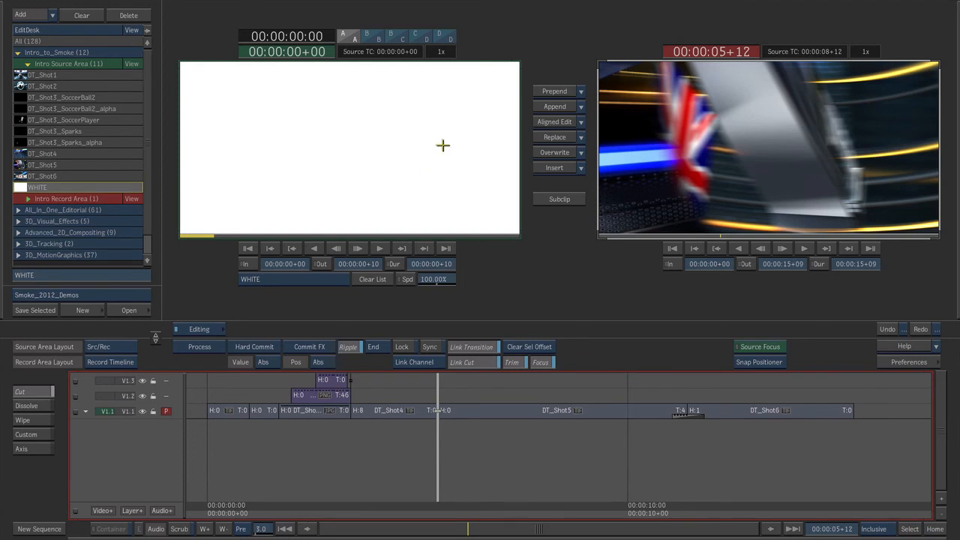
{"action": "left_click", "coordinate": [434, 395]}
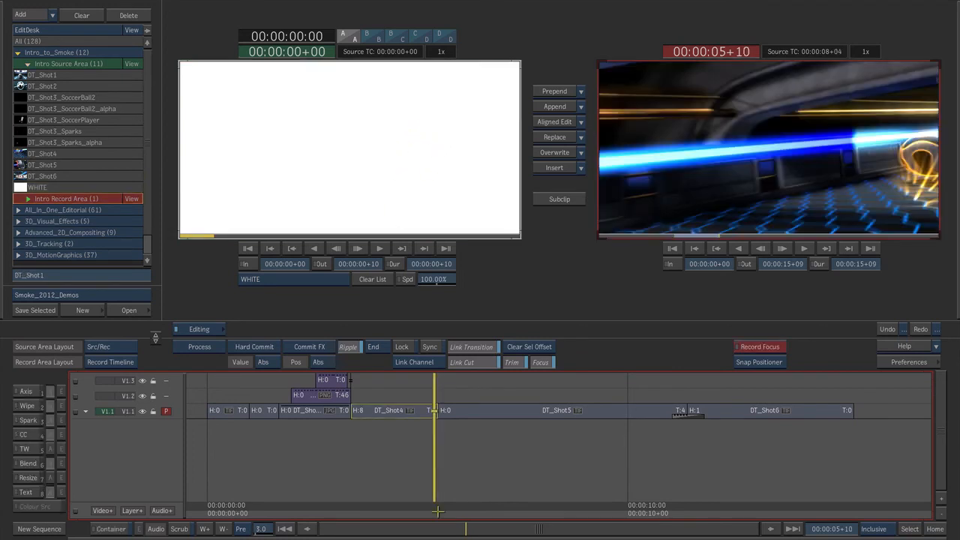
{"action": "left_click", "coordinate": [553, 167]}
{"action": "left_click", "coordinate": [444, 395]}
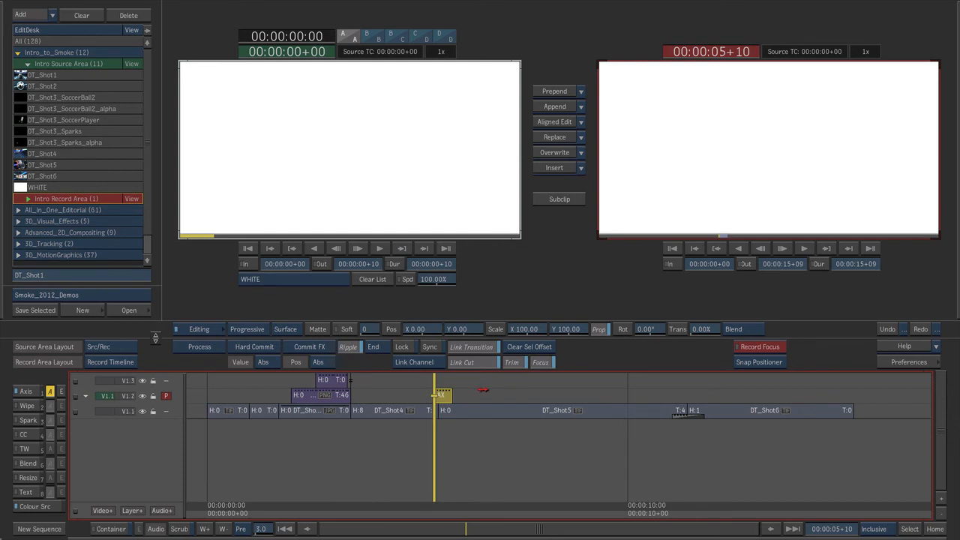
- Animate the WHITE segment's Axis transparency from 0% at 00:00:05+10 to a fade-out at the segment's end
{"action": "left_click", "coordinate": [704, 328]}
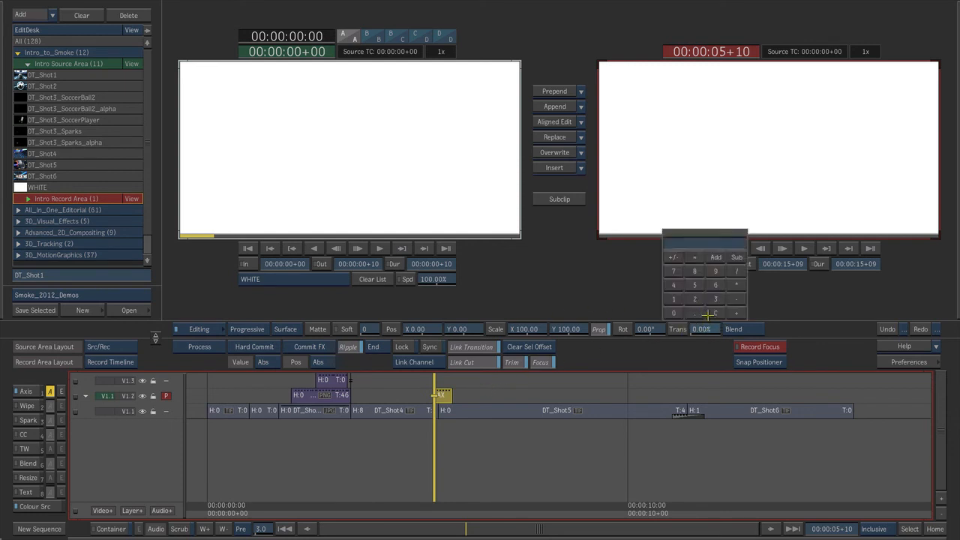
{"action": "left_click", "coordinate": [715, 241]}
{"action": "left_click", "coordinate": [450, 496]}
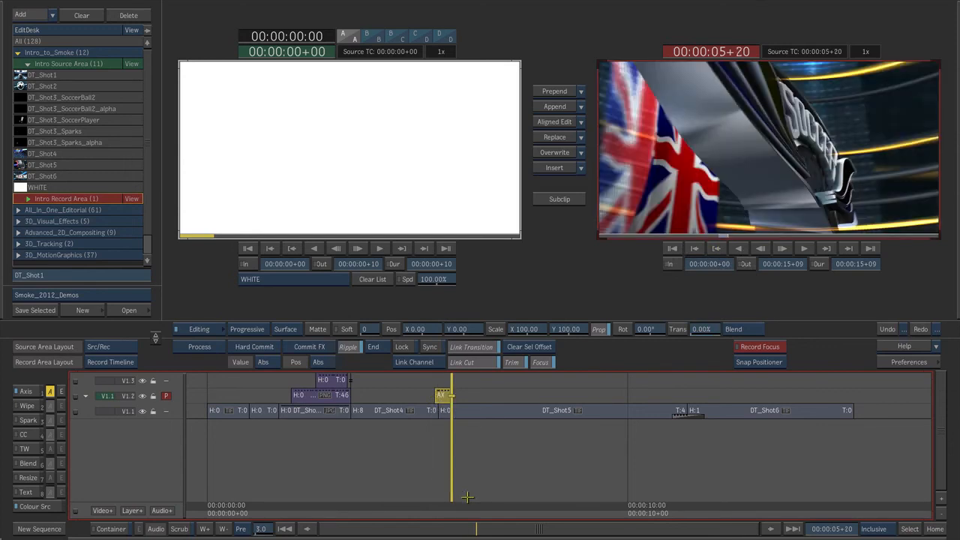
{"action": "left_click", "coordinate": [698, 331]}
{"action": "left_click", "coordinate": [674, 299]}
{"action": "left_click", "coordinate": [671, 310]}
{"action": "left_click", "coordinate": [671, 311]}
{"action": "left_click", "coordinate": [707, 246]}
- Review the sequence in the Standard player layout, with V1.3 as the primary track, from the sequence's start
{"action": "left_click_drag", "start_coordinate": [447, 505], "coordinate": [368, 501]}
{"action": "left_click_drag", "start_coordinate": [248, 495], "coordinate": [246, 496]}
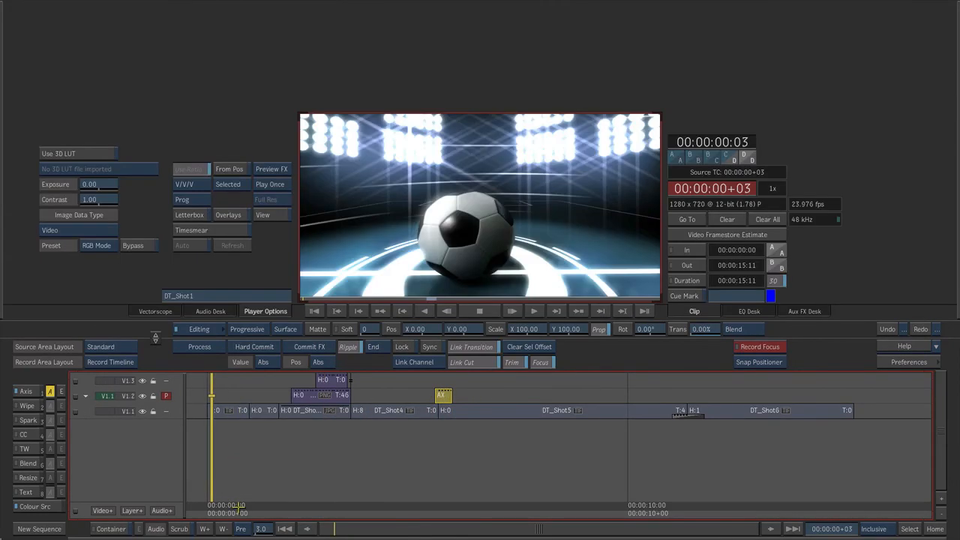
{"action": "key", "text": "Page_Up"}
{"action": "left_click_drag", "start_coordinate": [233, 505], "coordinate": [209, 491]}
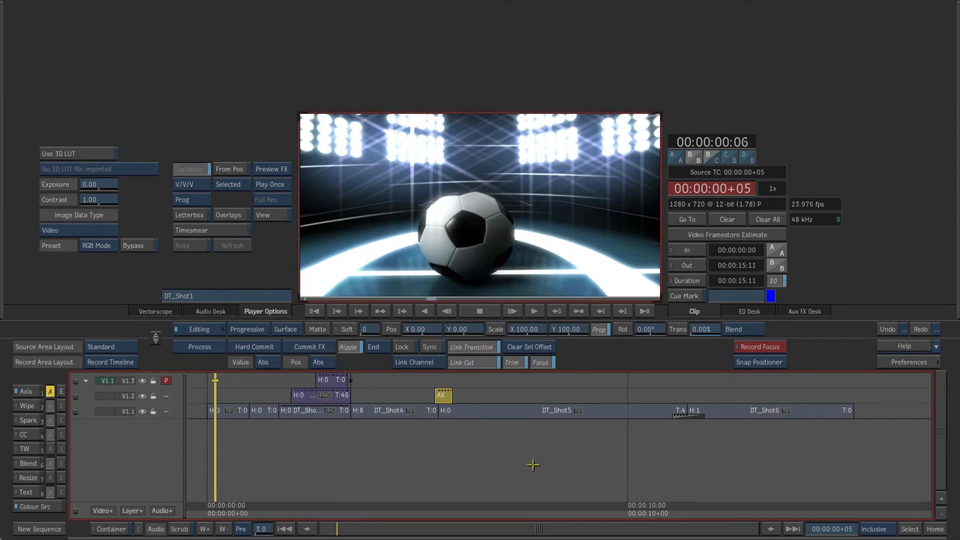